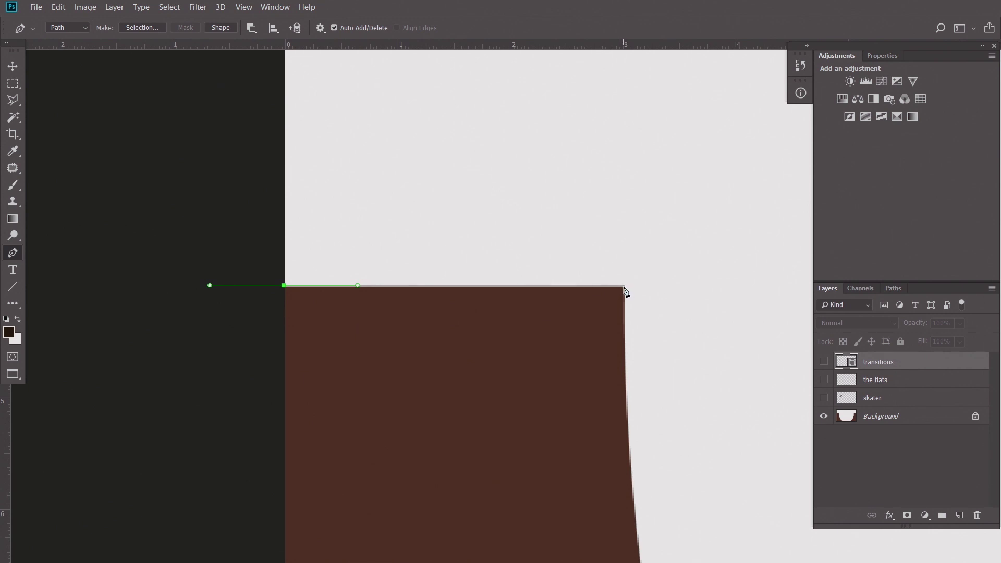
Step: Place a Pen anchor at the left ledge's upper corner, aligning its handles with the straight ledge top and the ramp wall
drag(624, 285, 629, 343)
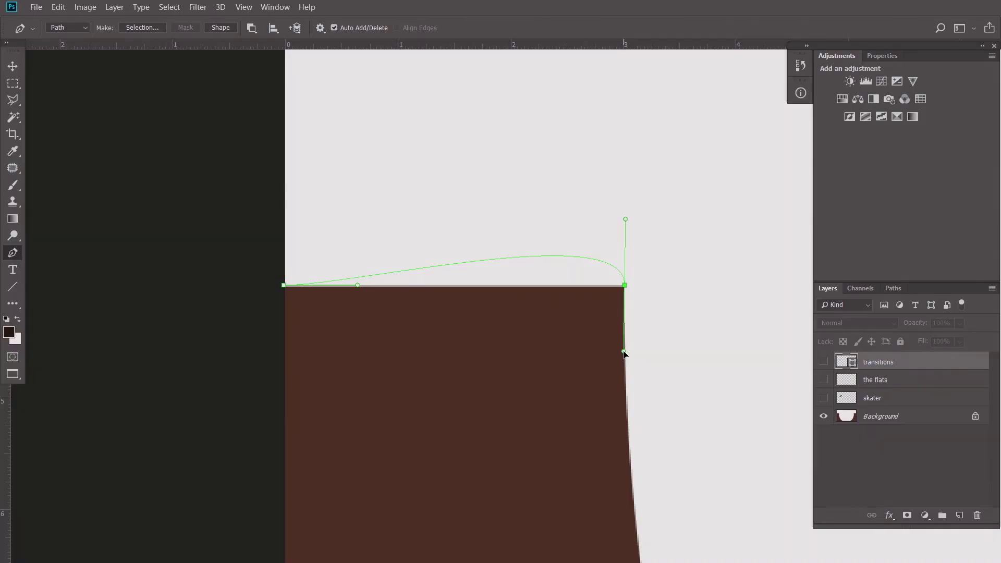
mouse_move(623, 350)
mouse_down()
mouse_move(625, 329)
mouse_move(625, 359)
mouse_up()
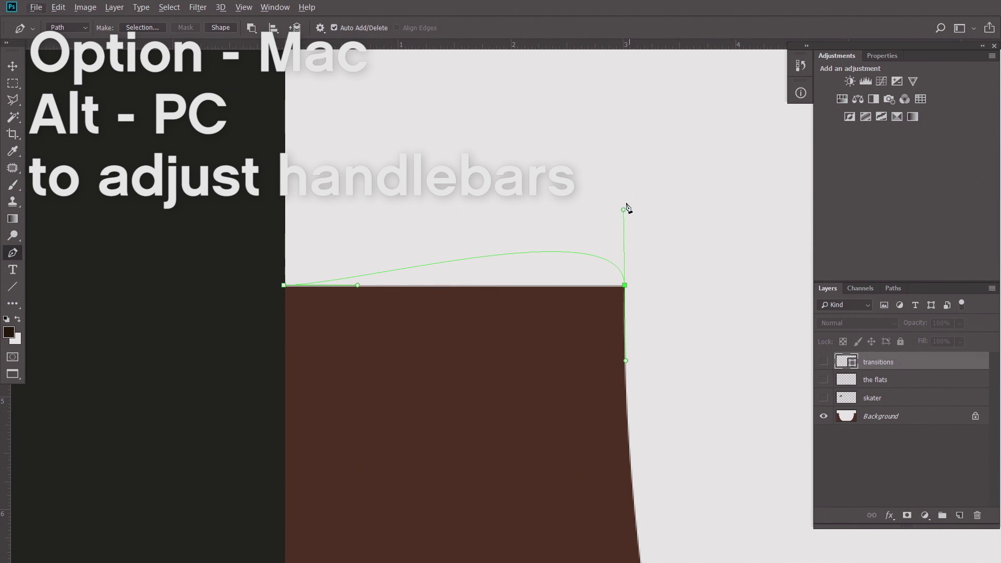
drag(623, 210, 523, 286)
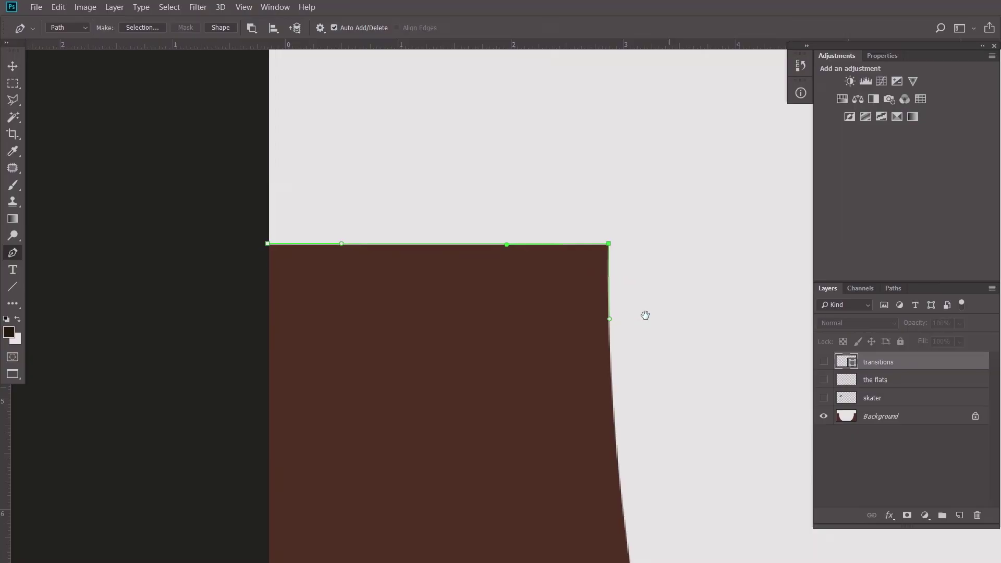
drag(646, 313, 570, 145)
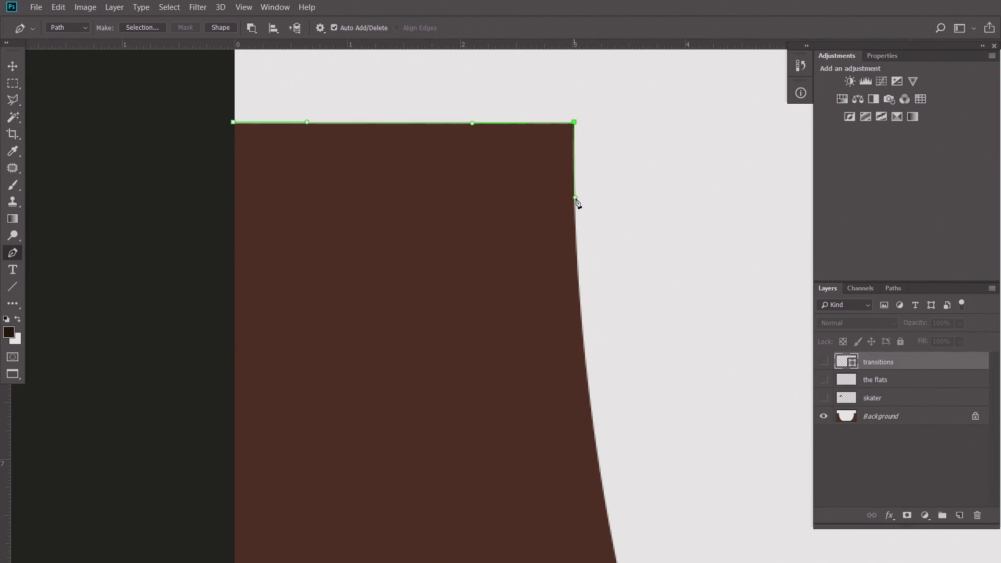
drag(575, 198, 573, 162)
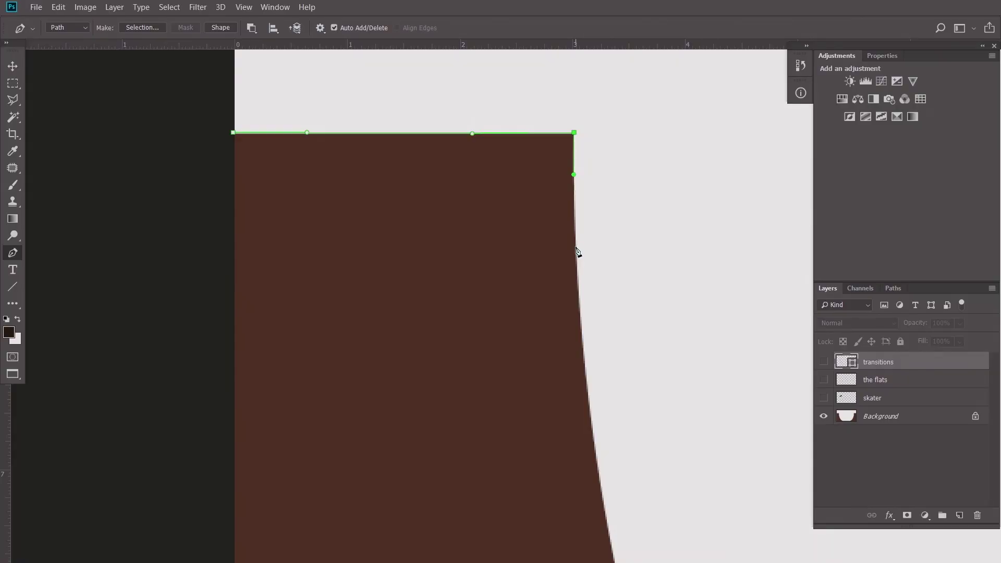
Step: Add an anchor on the ramp wall just below the ledge corner and align it and its handles with the edge
drag(576, 247, 578, 297)
drag(572, 202, 577, 220)
ctrl+click(575, 203)
drag(576, 206, 574, 211)
Step: Place an anchor where the left ramp curve meets the flat bottom, with its handles constrained to horizontal
drag(640, 323, 567, 203)
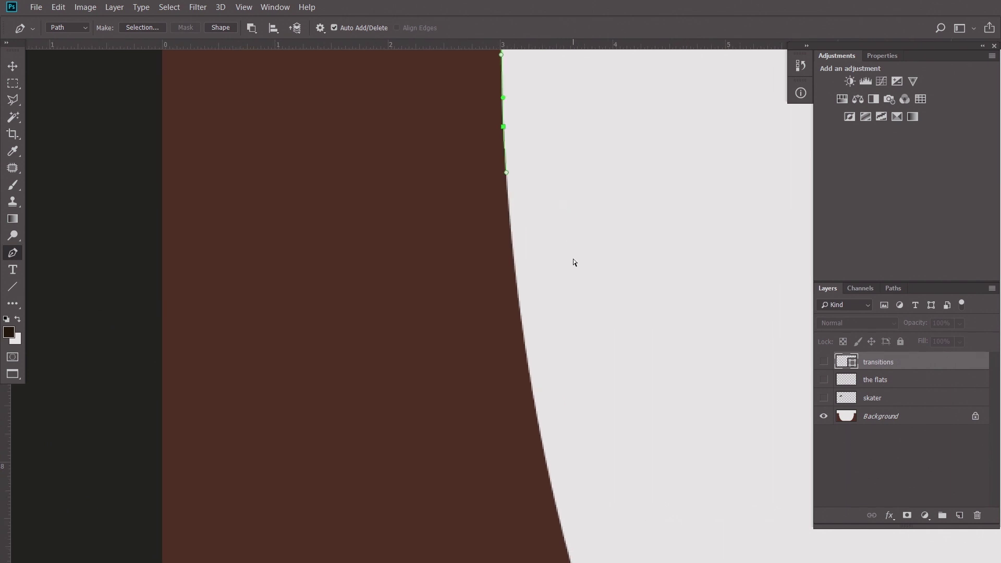
key(ctrl+minus)
drag(634, 382, 380, 103)
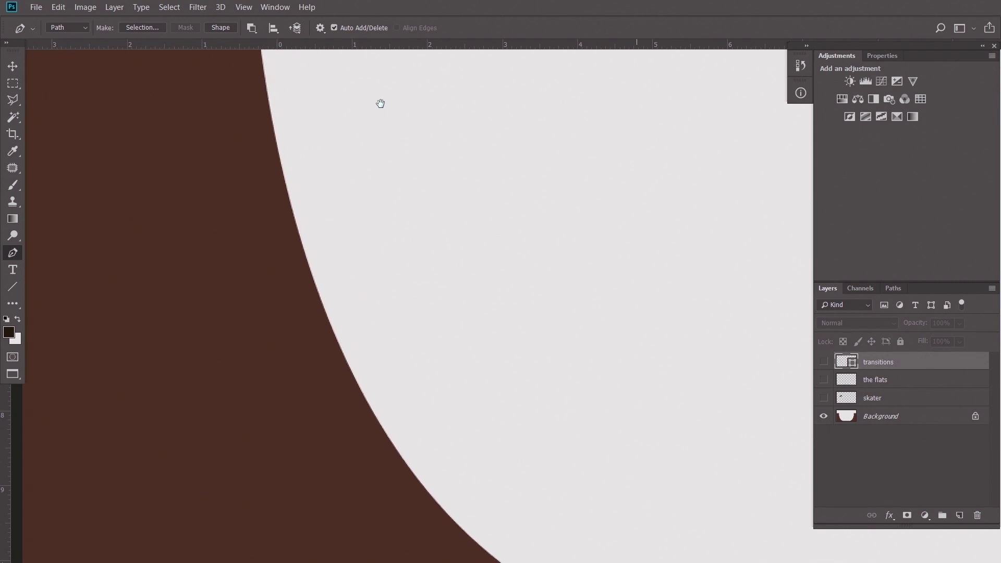
drag(494, 290, 211, 140)
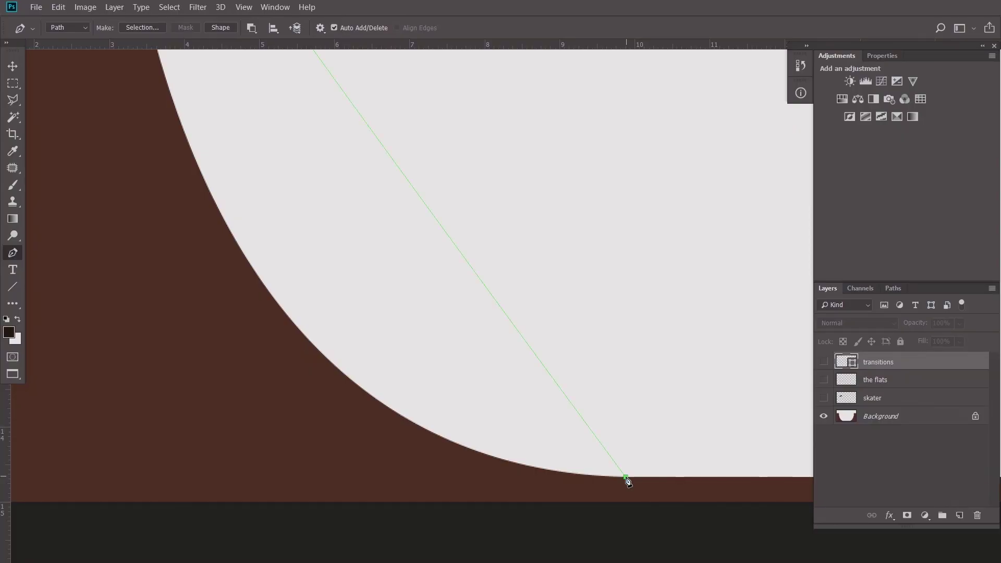
drag(625, 477, 728, 481)
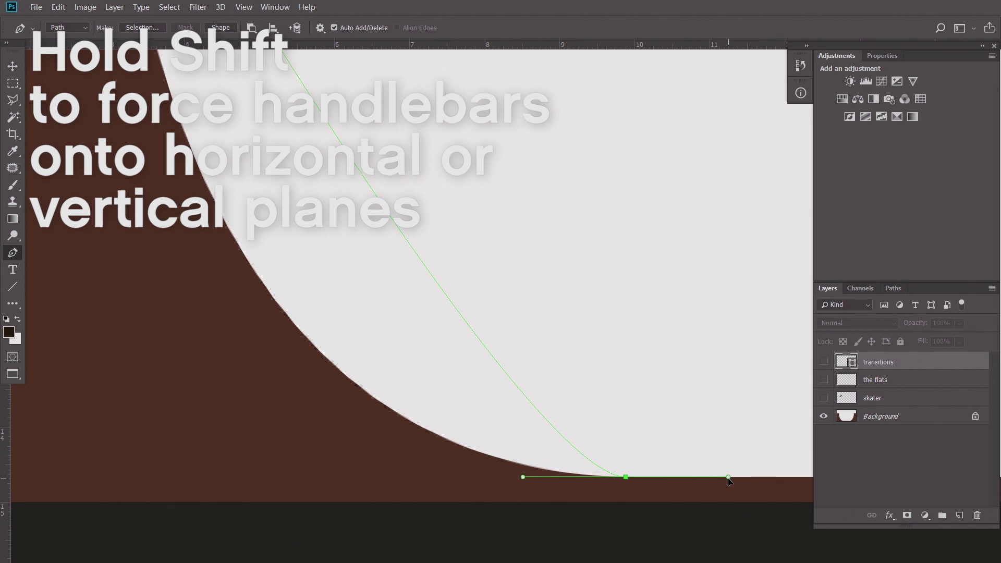
Step: Lengthen the facing handles of the wall and bottom anchors to bend the long segment along the left ramp curve
key(ctrl+minus)
key(ctrl+minus)
key(ctrl+minus)
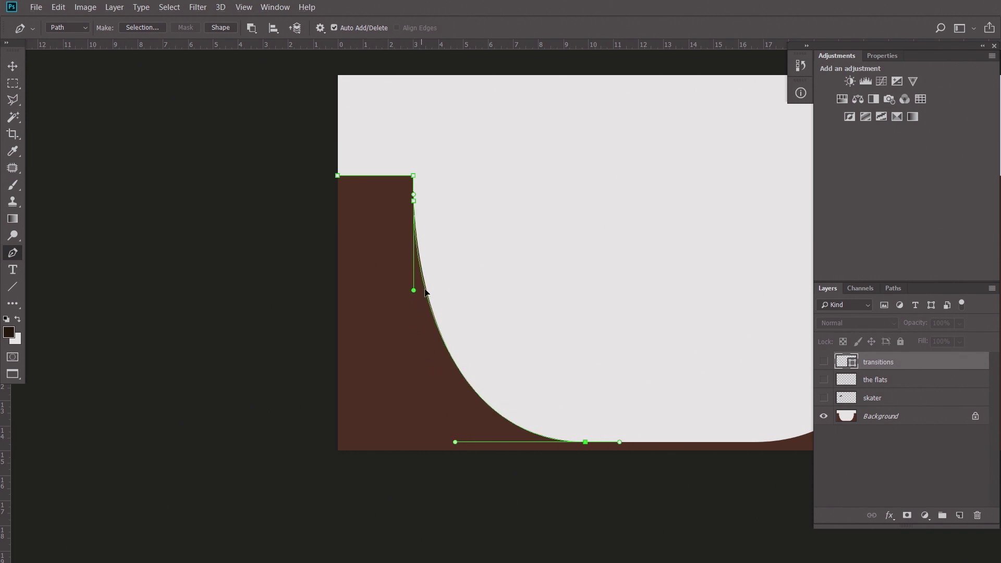
drag(423, 287, 417, 293)
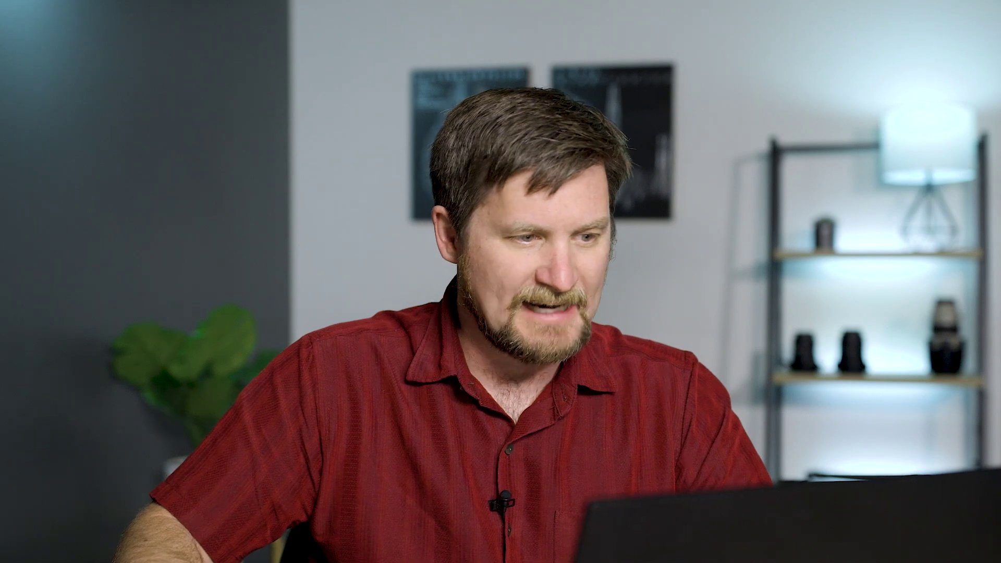
Step: Fine-tune the wall anchor's downward handle to bring the path closer to the upper part of the ramp edge
drag(414, 241, 312, 298)
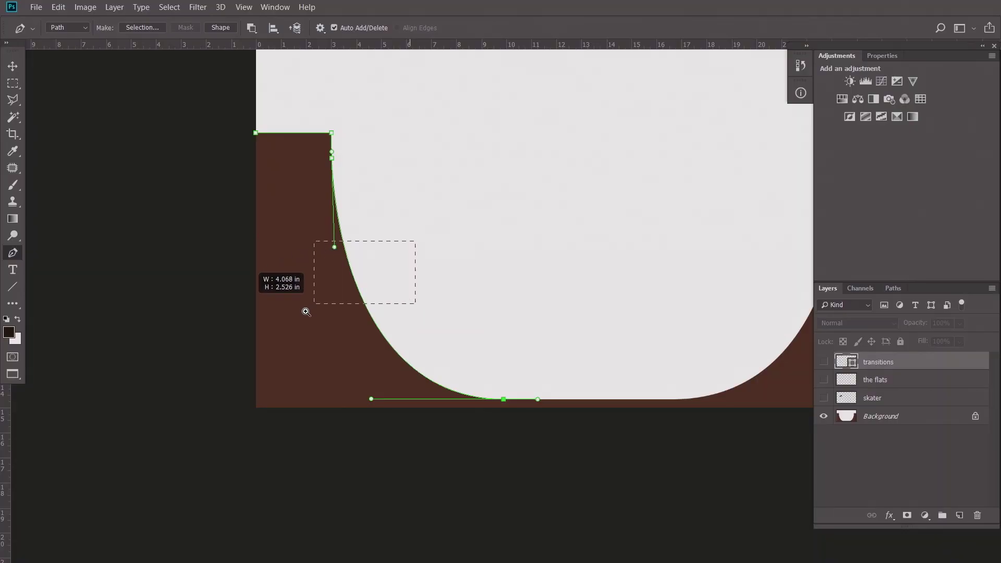
drag(450, 179, 571, 407)
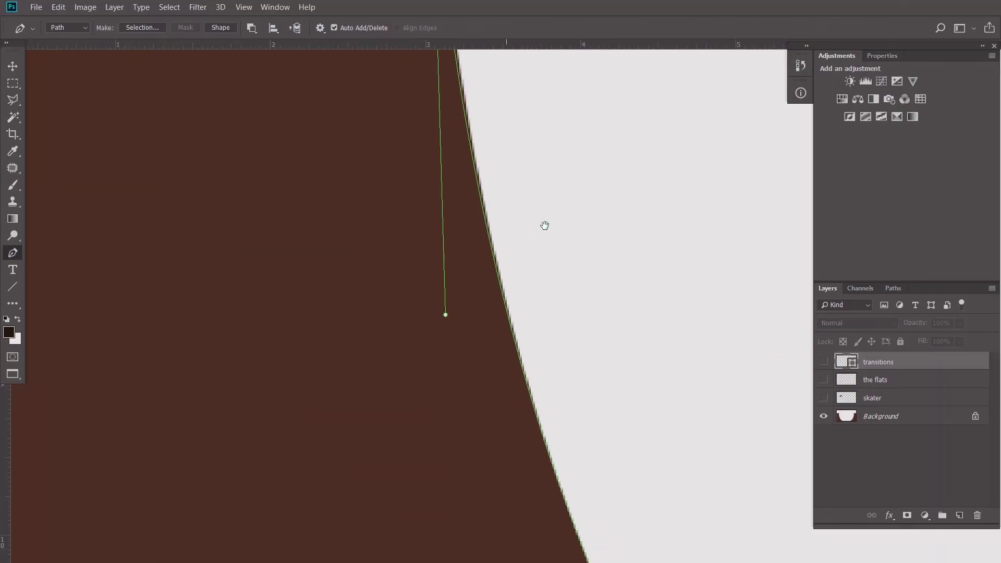
drag(520, 181, 563, 295)
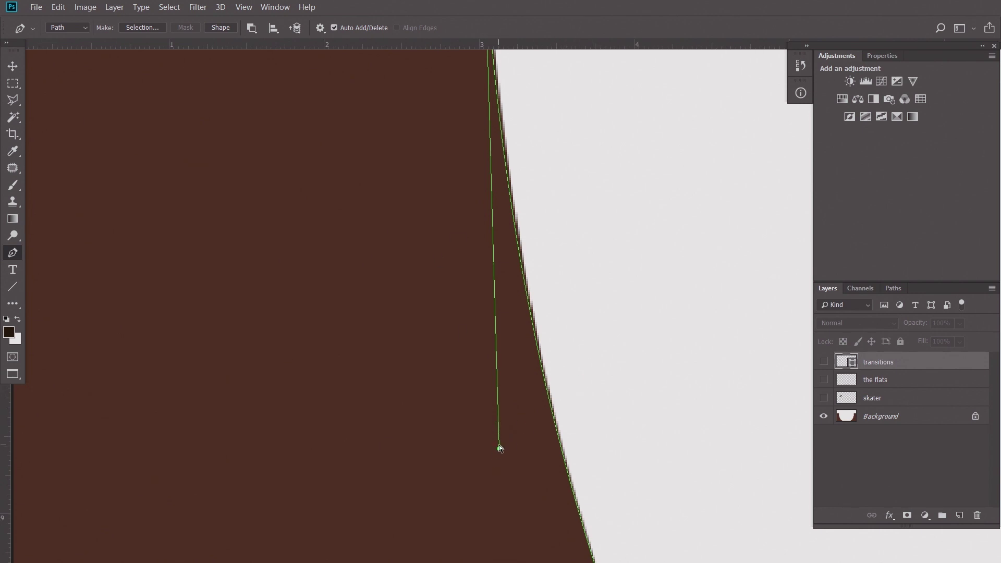
drag(498, 448, 504, 415)
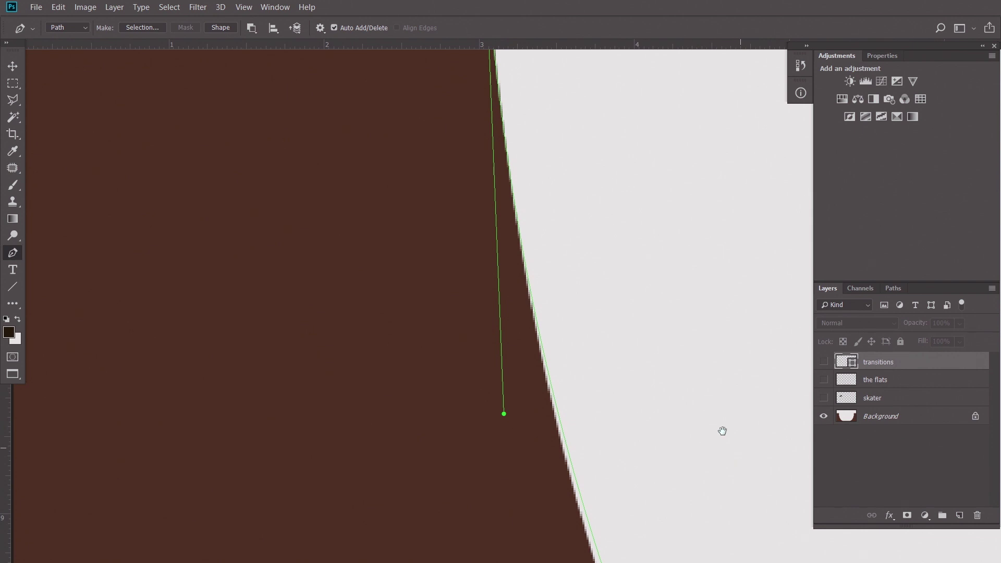
Step: Adjust the bottom anchor's inward handle to refine the path along the lower part of the ramp curve
drag(735, 446, 652, 190)
drag(585, 433, 311, 250)
drag(500, 425, 420, 384)
mouse_move(142, 418)
mouse_down()
mouse_move(238, 366)
mouse_move(308, 358)
mouse_up()
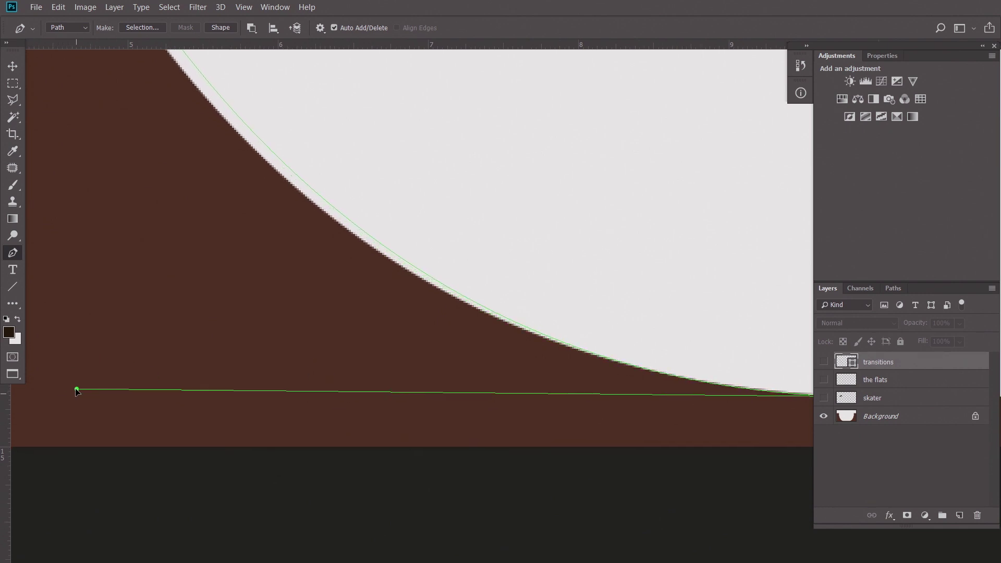
Step: Add an anchor midway along the curved segment and move it onto the brown ramp edge
drag(271, 236, 416, 360)
drag(394, 246, 437, 346)
click(385, 308)
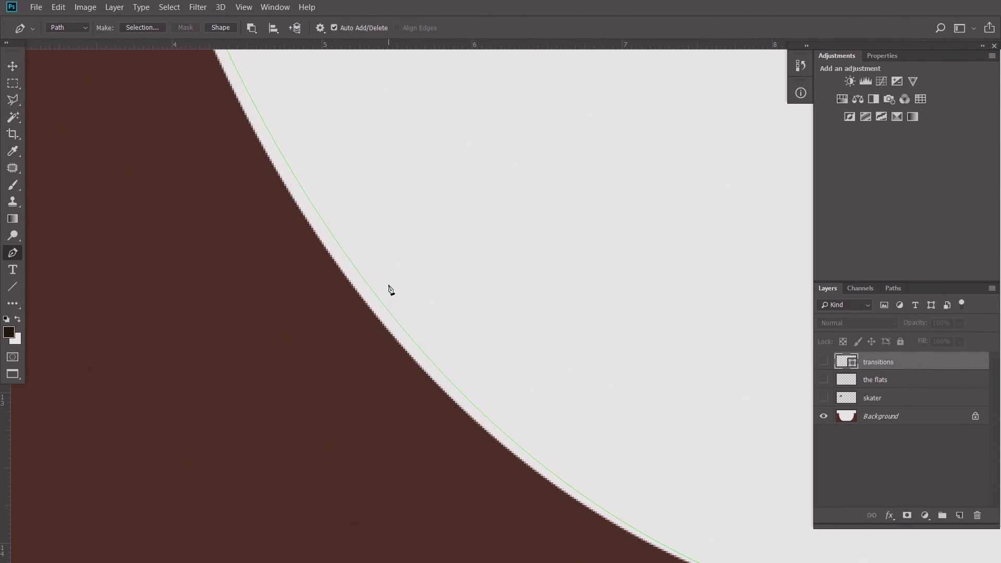
scroll(389, 290, down, 2)
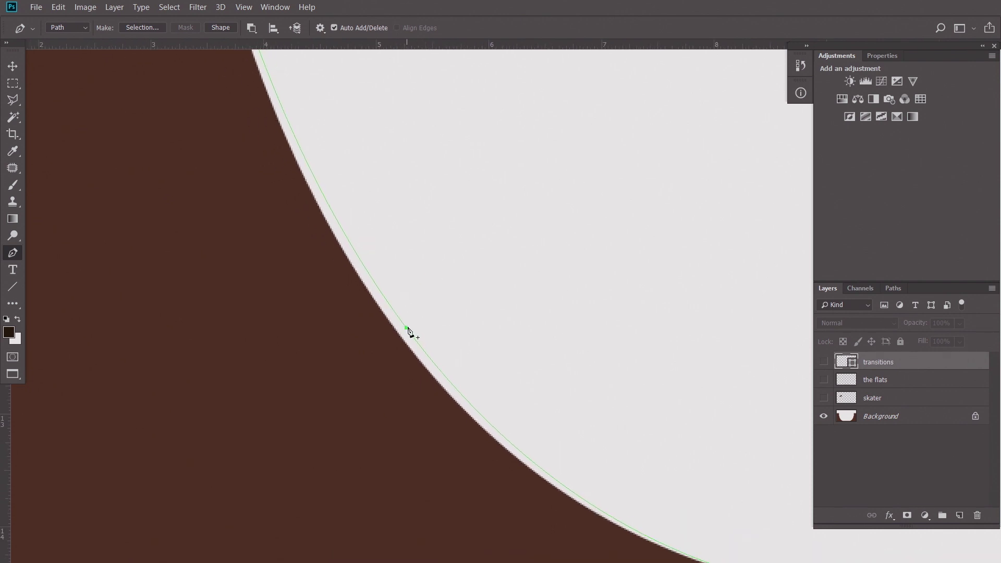
click(401, 323)
ctrl+click(401, 320)
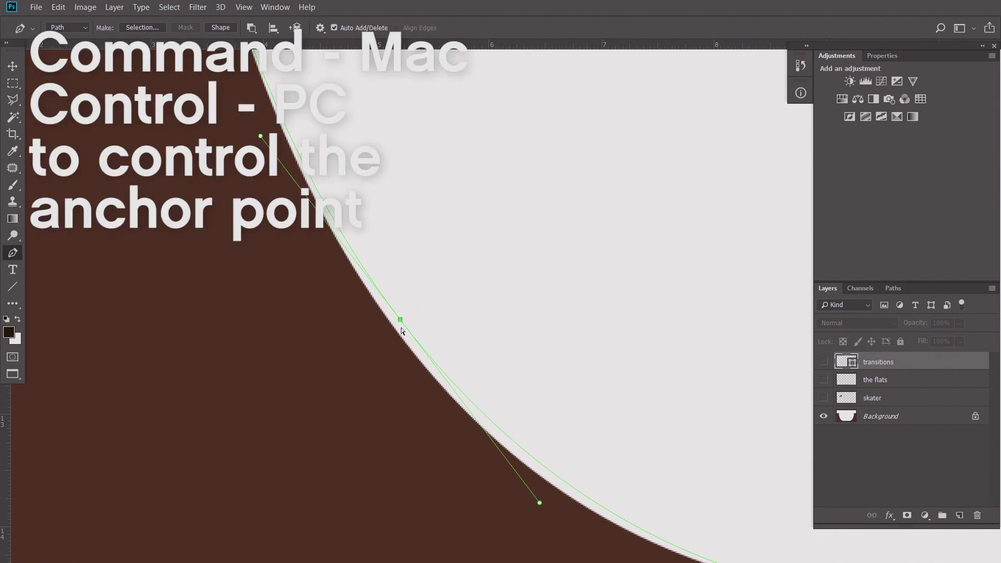
mouse_move(400, 319)
mouse_down()
mouse_move(411, 317)
mouse_move(391, 323)
mouse_up()
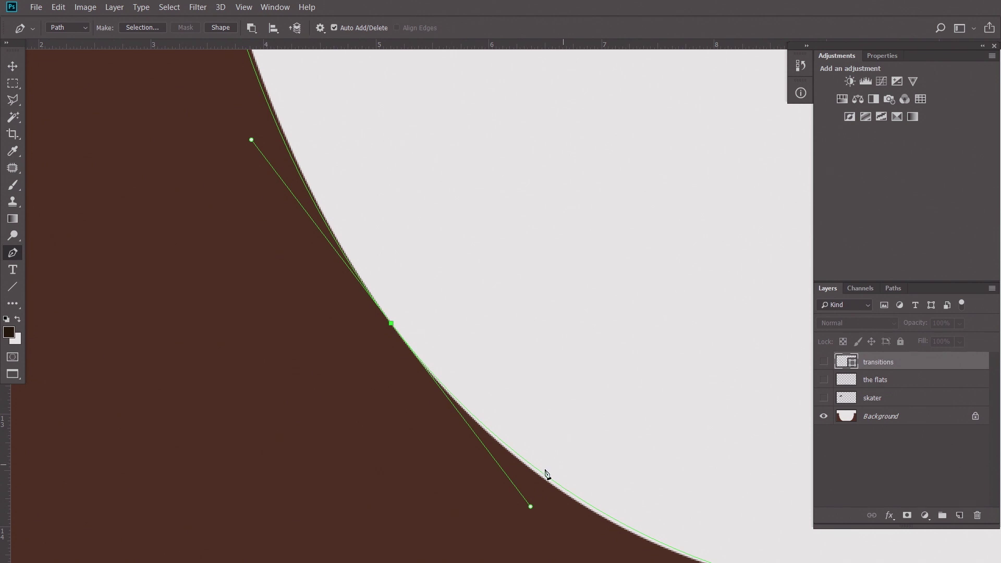
Step: Fit the lower half of the curve to the ramp edge using the middle anchor's lower handle and the bottom anchor's handle
drag(607, 430, 419, 244)
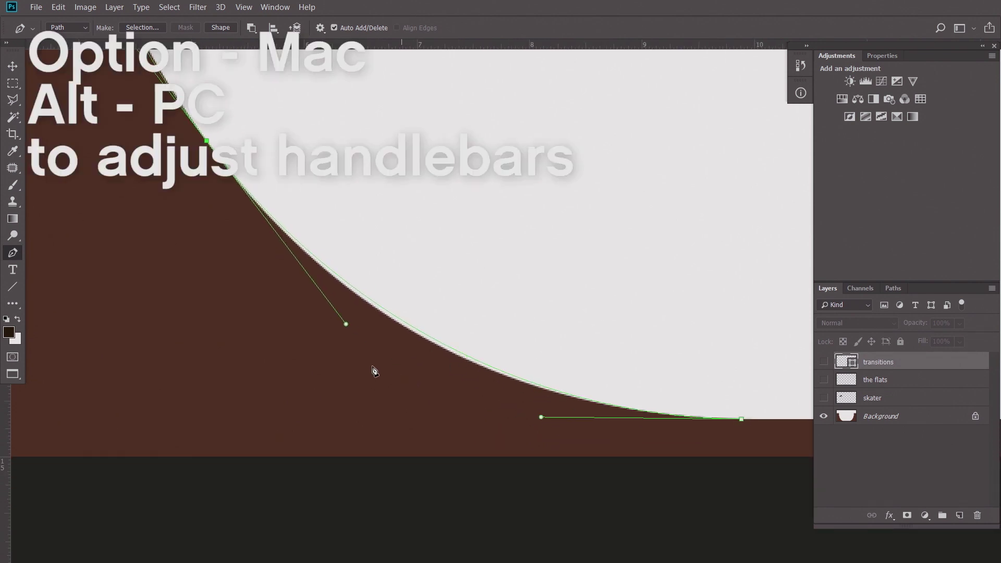
drag(347, 324, 362, 345)
drag(541, 417, 545, 415)
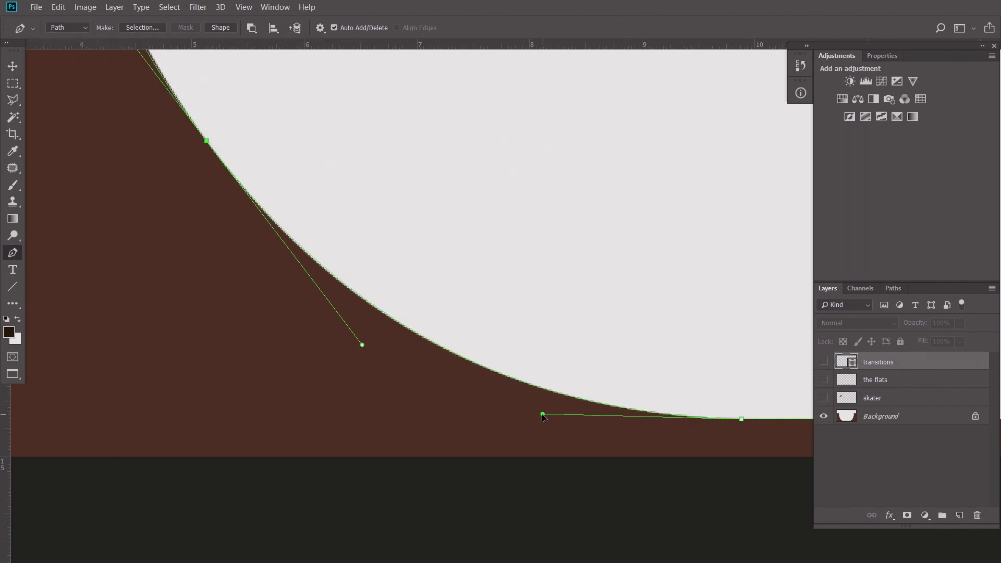
Step: Fit the upper half of the curve to the ramp edge using the middle anchor's upper handle and the wall anchor's handle
drag(290, 194, 590, 431)
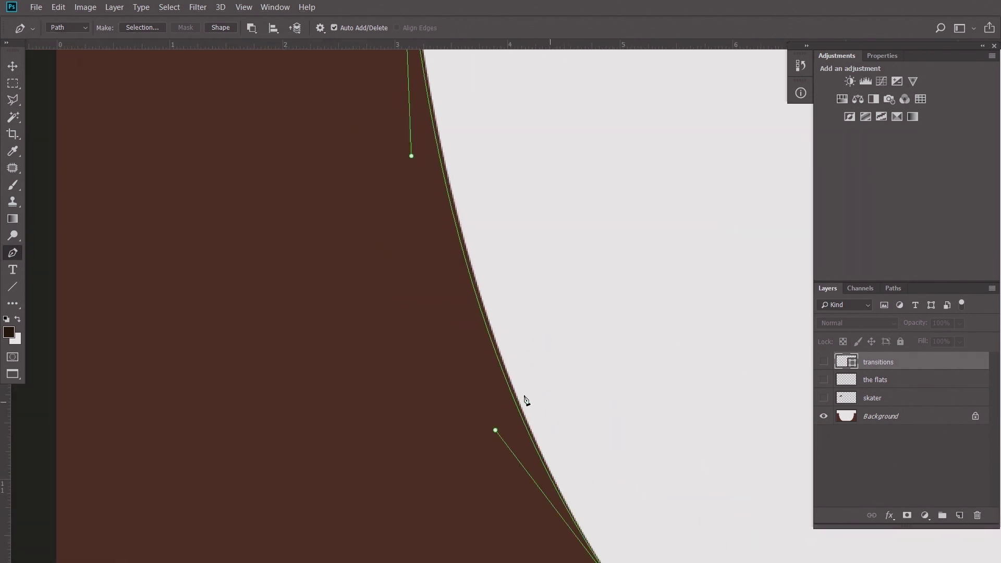
drag(495, 431, 500, 416)
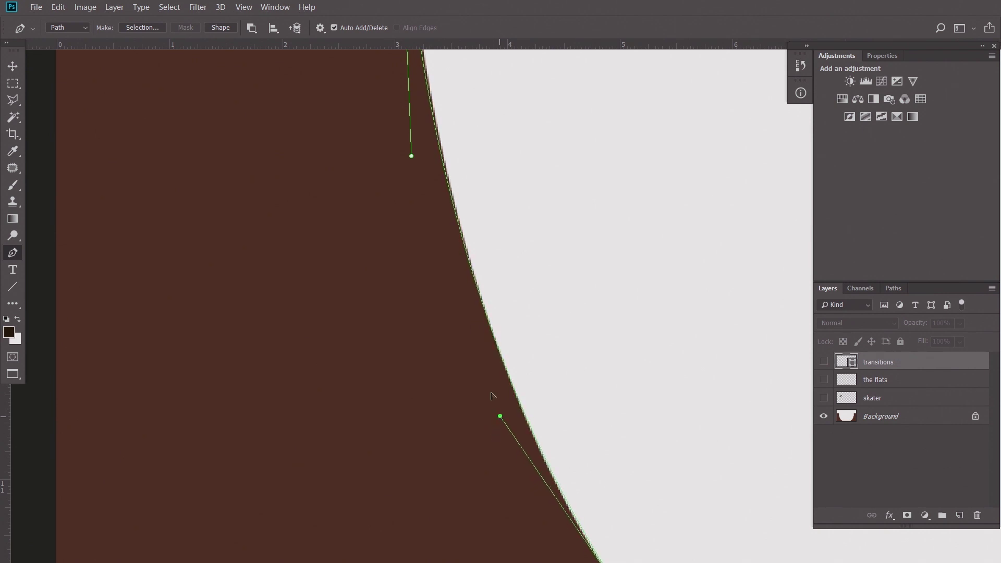
drag(412, 156, 415, 140)
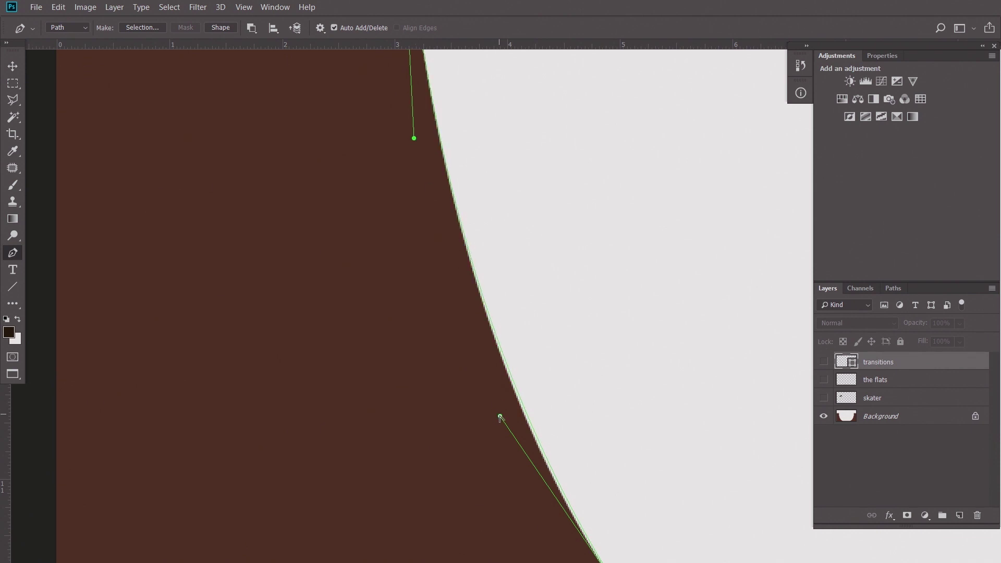
drag(500, 416, 500, 435)
Step: Nudge the middle anchor slightly to sit exactly on the ramp edge
drag(573, 432, 346, 138)
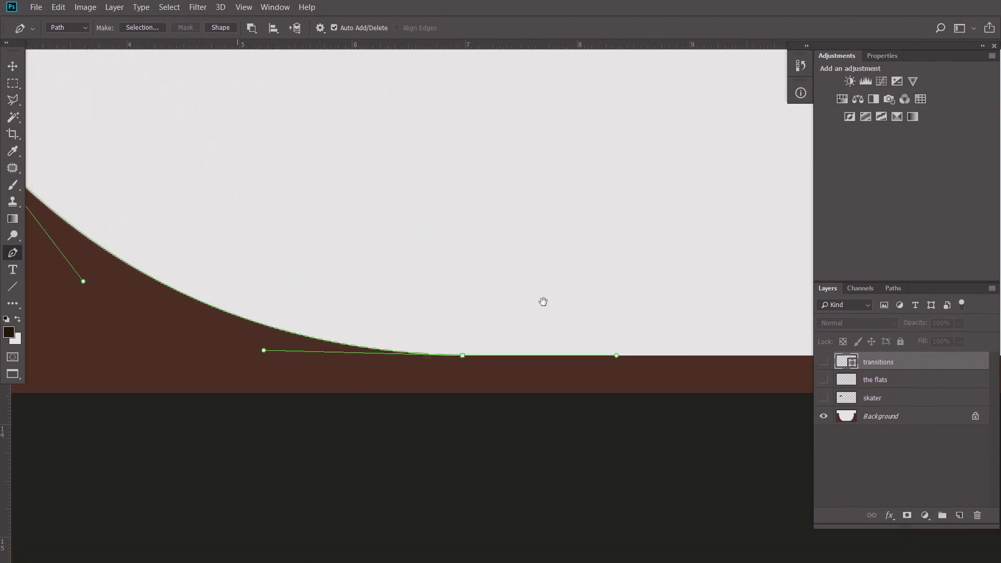
drag(641, 284, 360, 270)
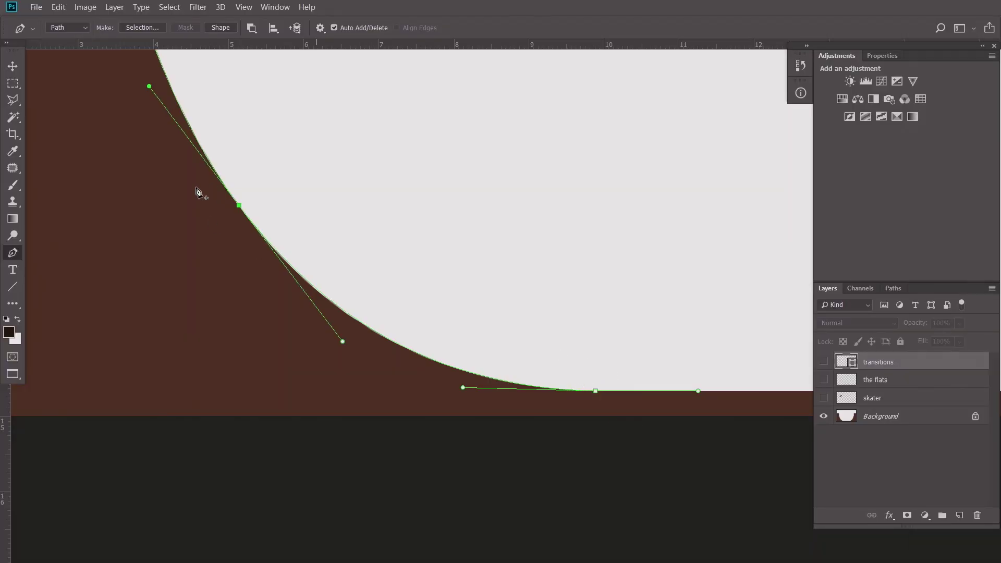
key(Right)
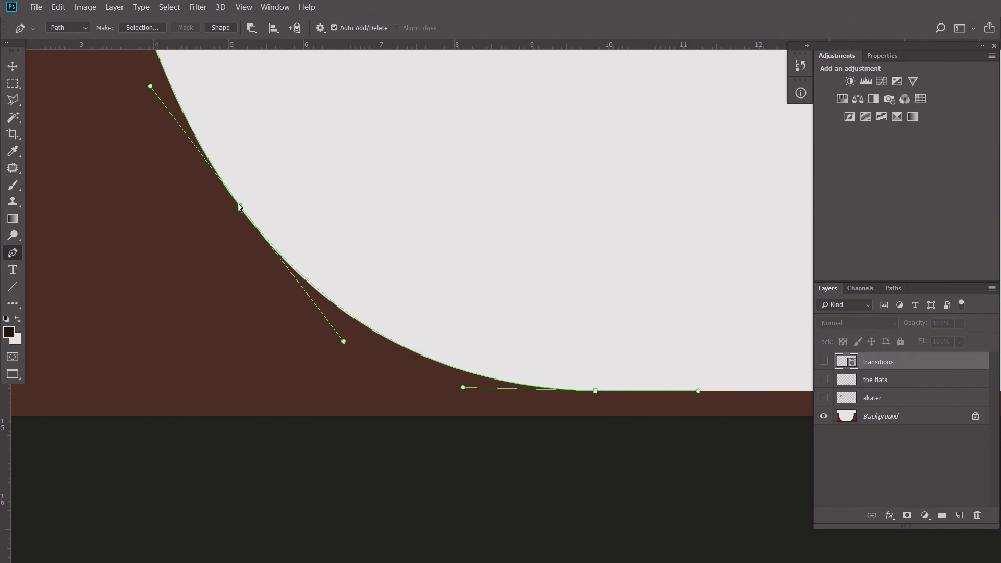
mouse_move(240, 204)
mouse_down()
mouse_move(245, 196)
mouse_move(240, 206)
mouse_up()
Step: Select the anchor at the start of the flat bottom and fine-tune the curve with the middle anchor's lower handle
drag(562, 360, 627, 409)
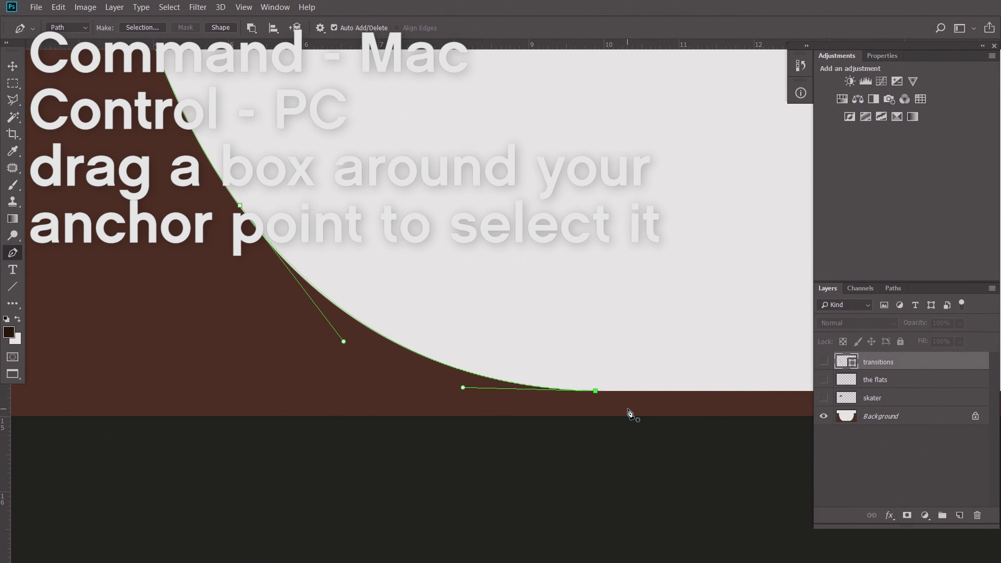
drag(594, 390, 598, 388)
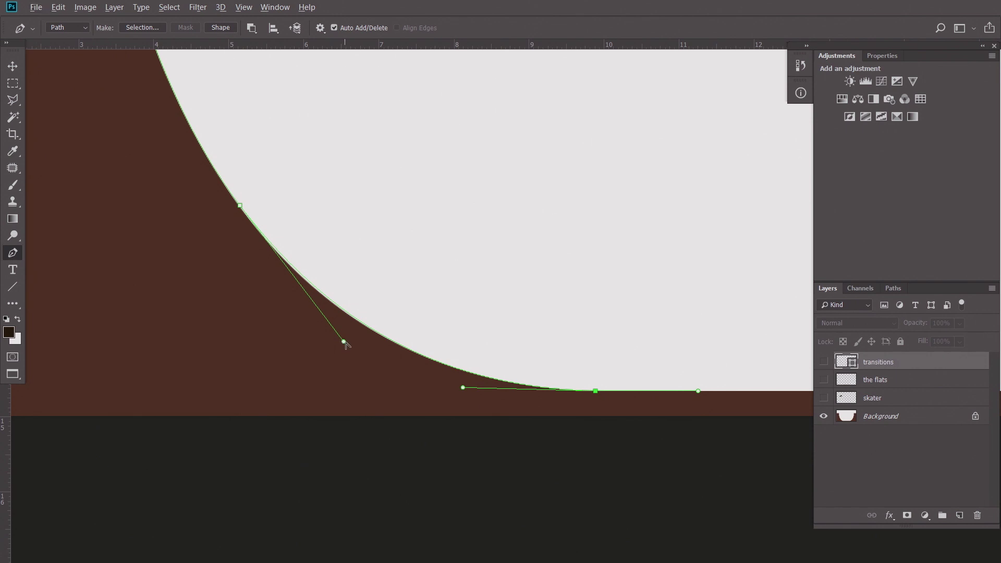
drag(344, 342, 342, 343)
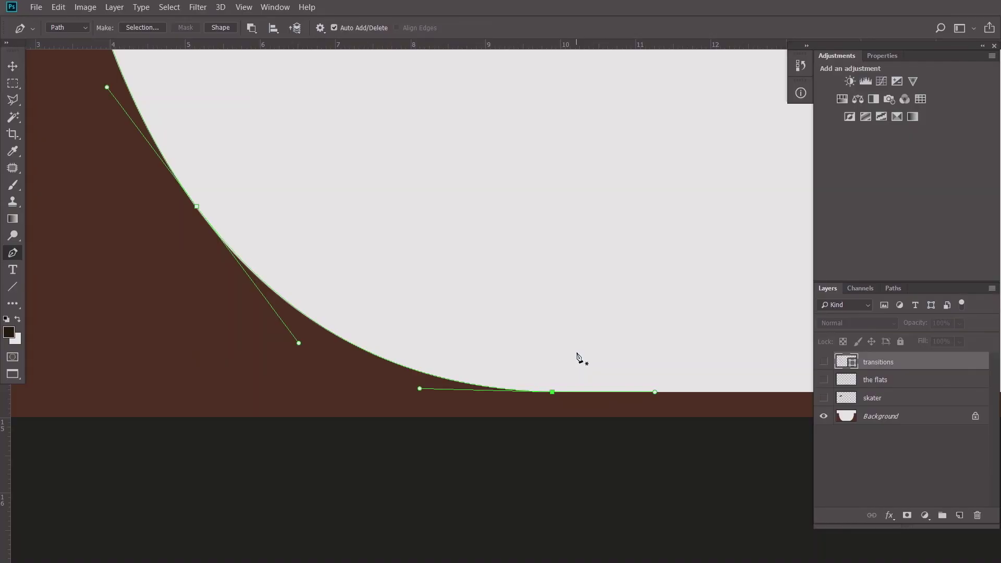
Step: Shift the middle anchor slightly left onto the pixel edge and check the path's alignment down to the flat bottom
drag(305, 207, 136, 313)
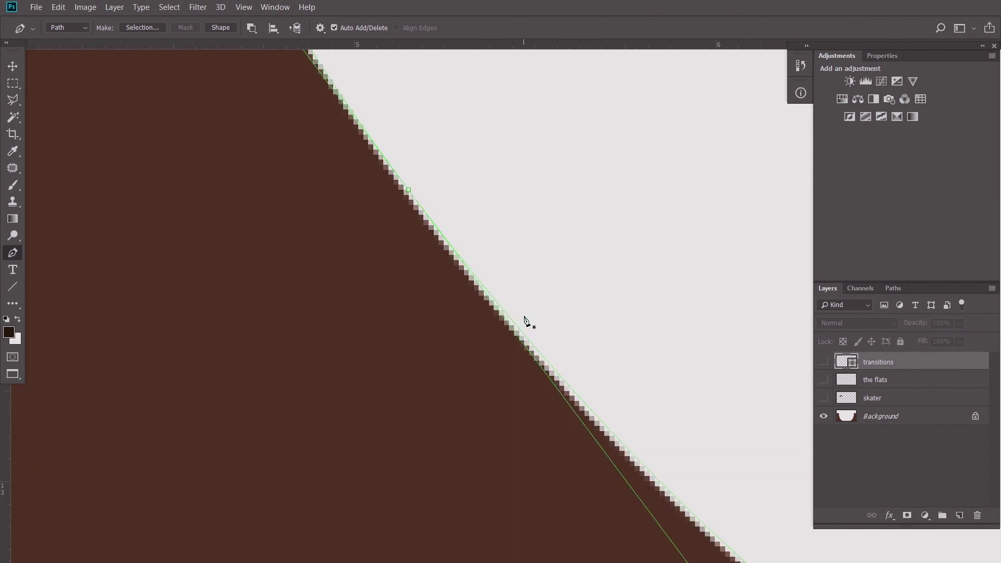
drag(409, 192, 403, 192)
drag(676, 334, 377, 120)
drag(682, 451, 567, 346)
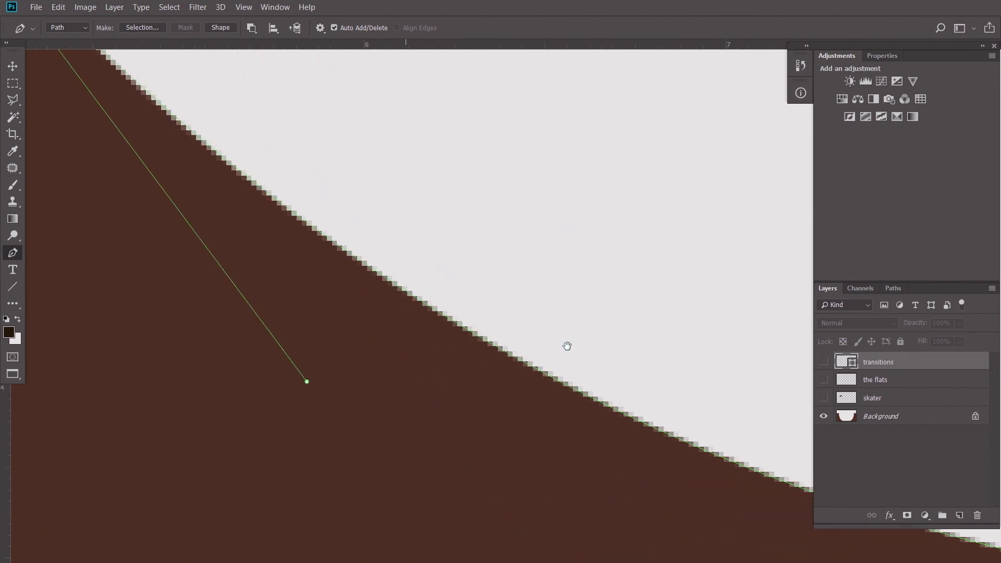
drag(654, 343, 263, 149)
mouse_move(599, 299)
mouse_down()
mouse_move(380, 239)
mouse_move(286, 231)
mouse_up()
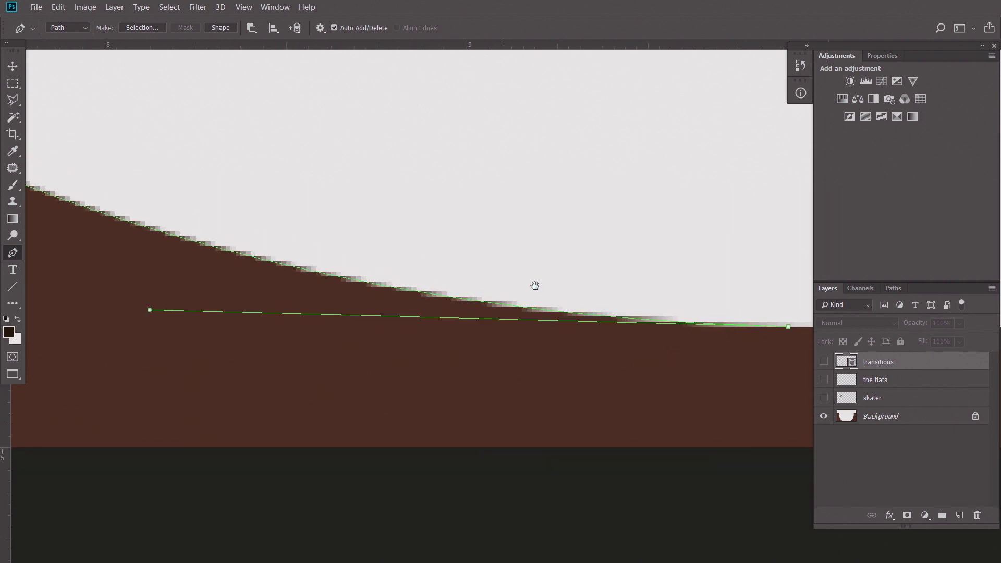
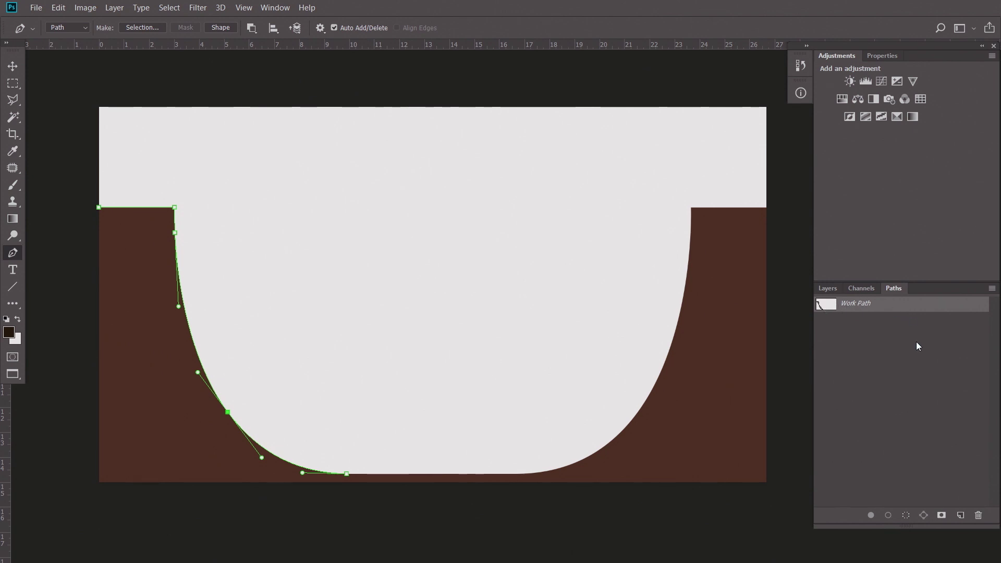
Step: Set the path thumbnails in the Paths panel options to the largest size
click(992, 290)
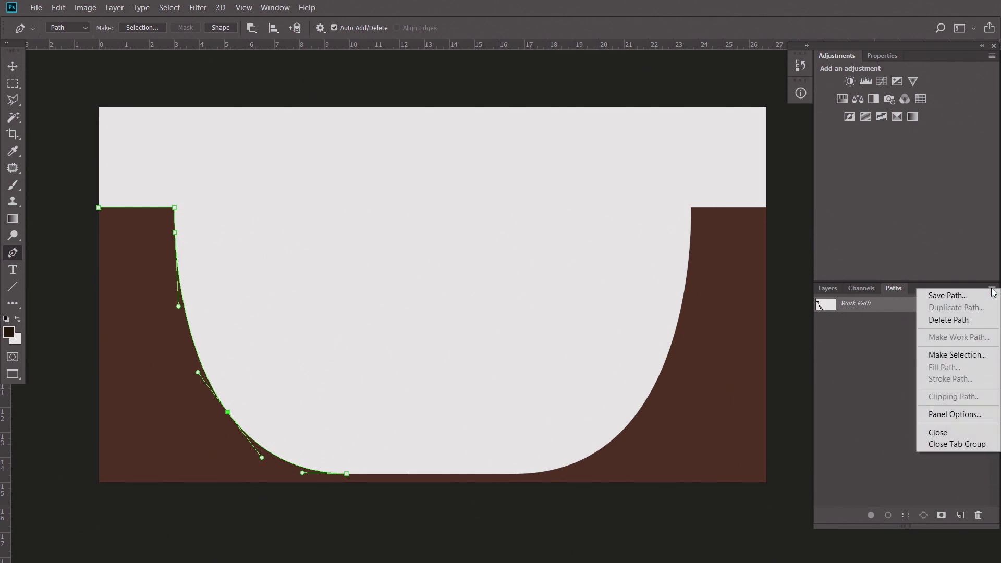
click(955, 415)
click(439, 256)
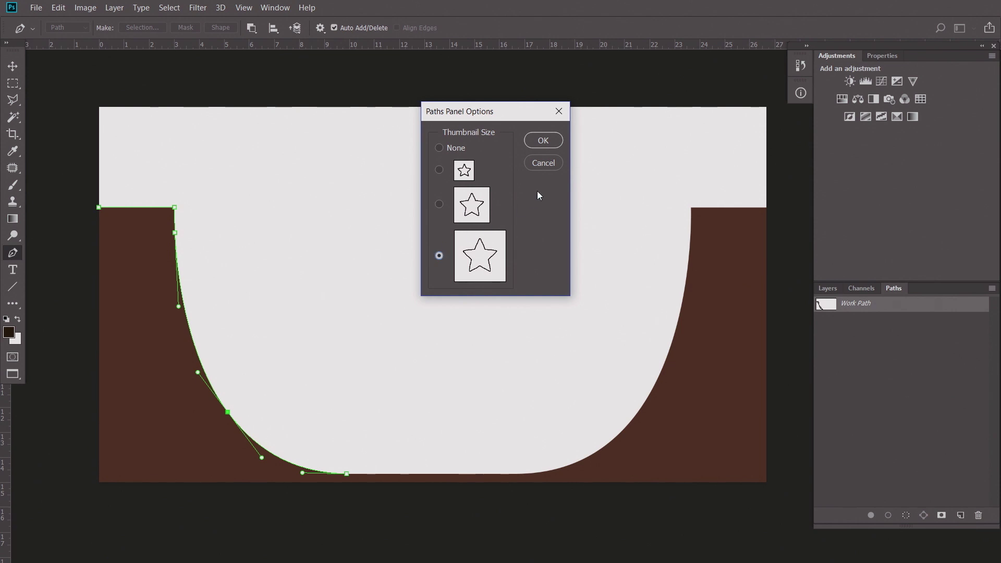
click(543, 140)
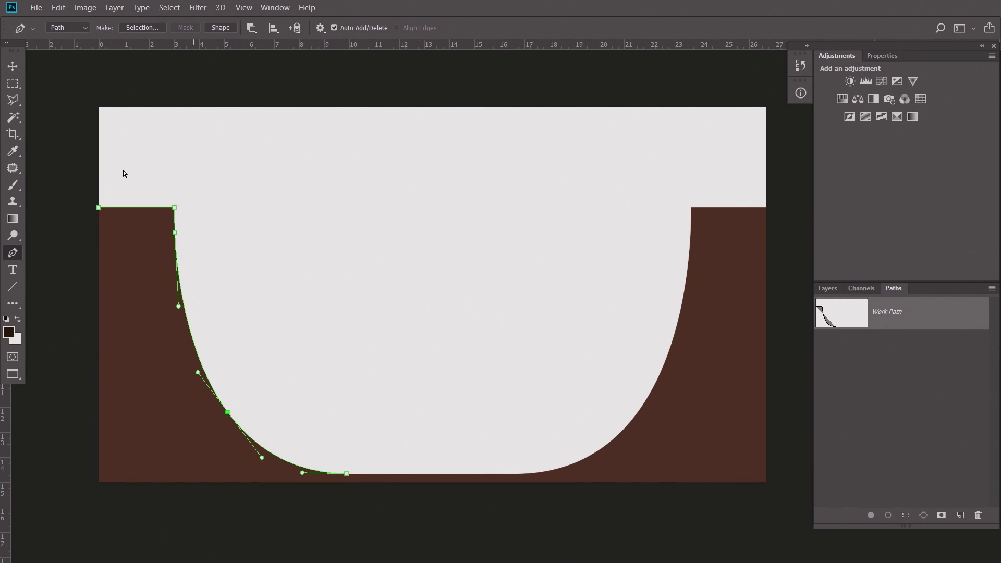
Step: Select all anchors of the work path and set its path operation to Combine Shapes
drag(84, 179, 383, 499)
click(253, 30)
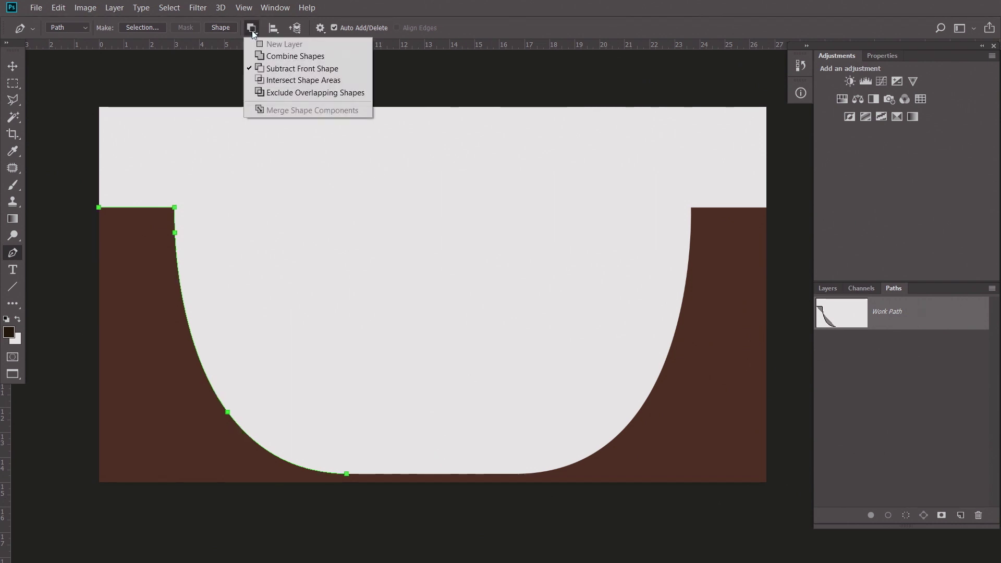
click(271, 58)
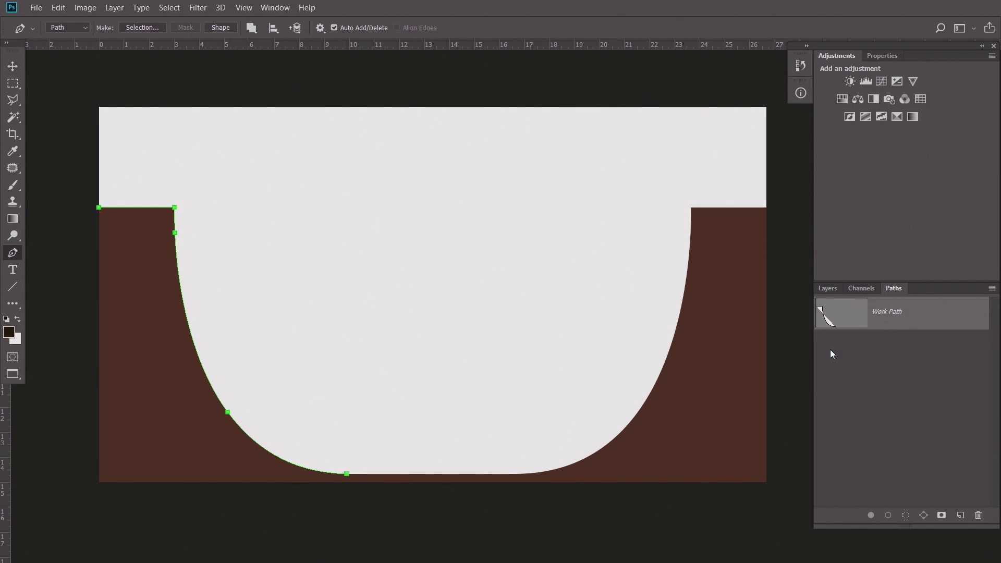
Step: Save the work path under the name "Left"
double_click(879, 314)
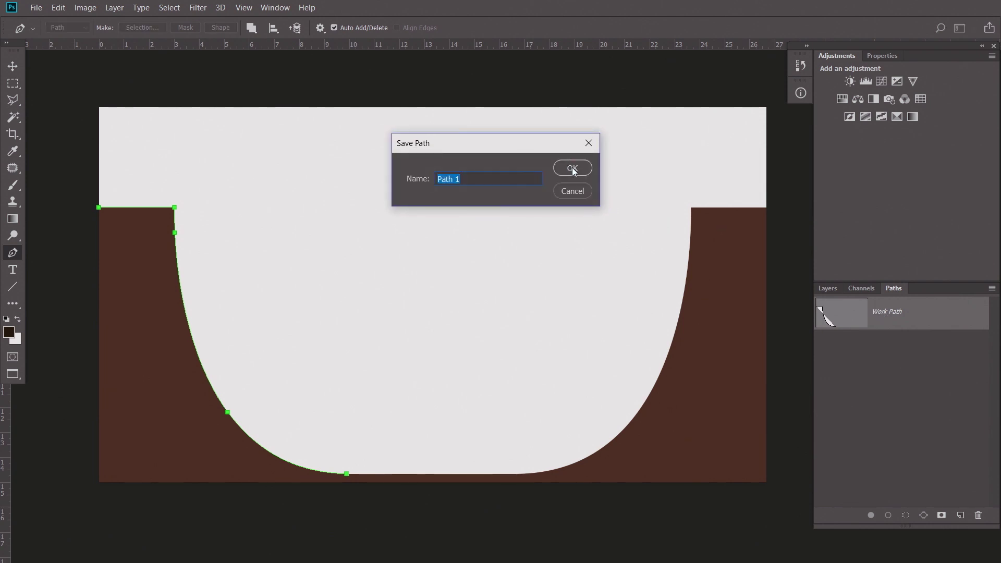
text(Left)
click(573, 169)
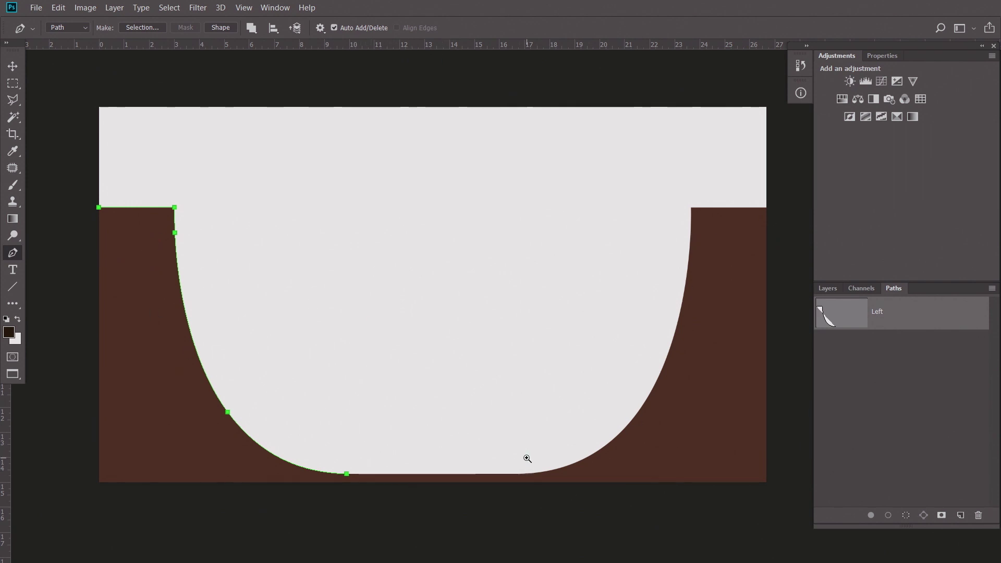
Step: Resume the path from its end anchor at the start of the flat bottom and remove that anchor's outgoing handle
ctrl+click(326, 485)
drag(326, 484, 489, 371)
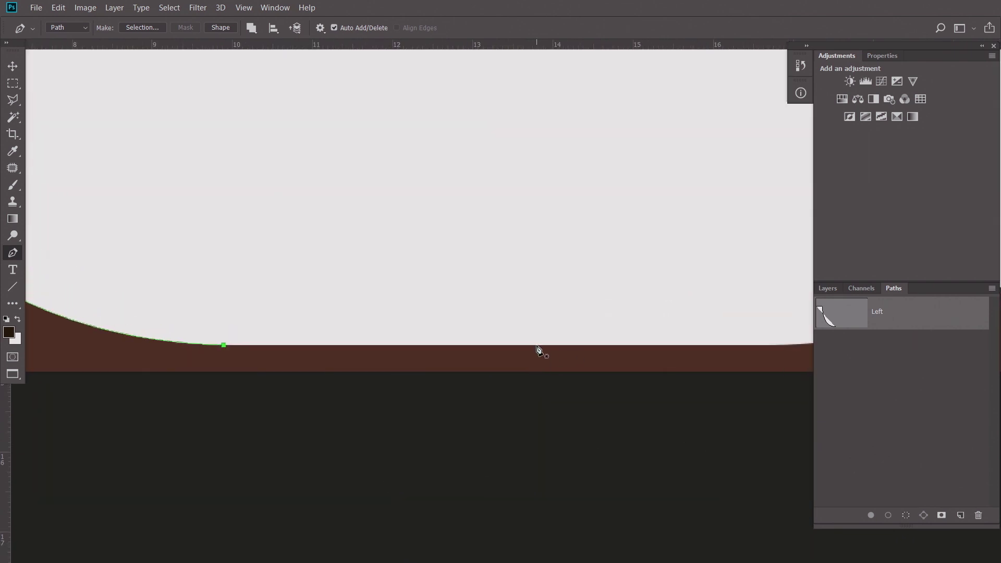
click(224, 345)
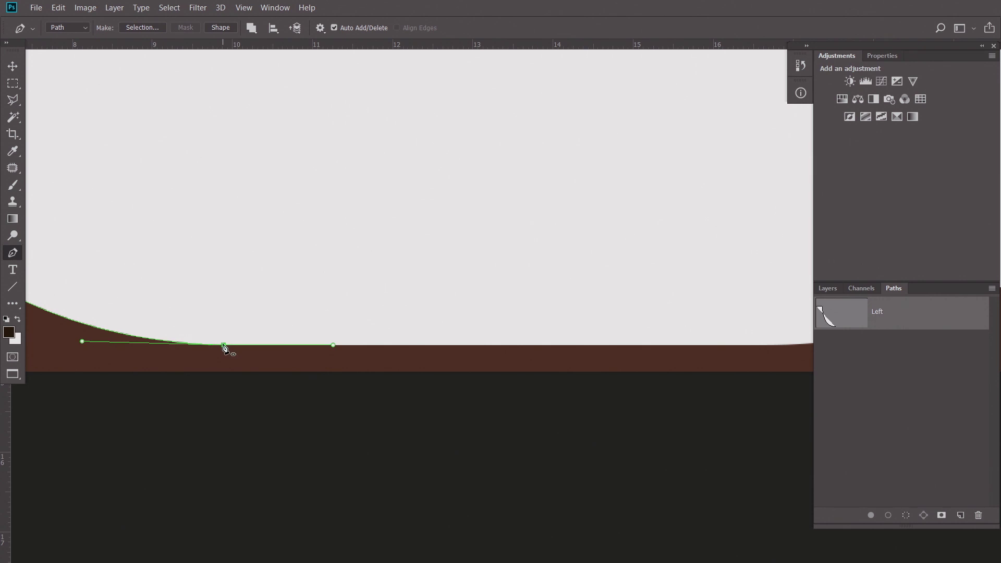
alt+click(224, 345)
Step: Extend the path to the middle of the flat bottom, down to the canvas edge, and close it around the ramp's left half
click(534, 345)
drag(534, 348, 654, 283)
key(ctrl+0)
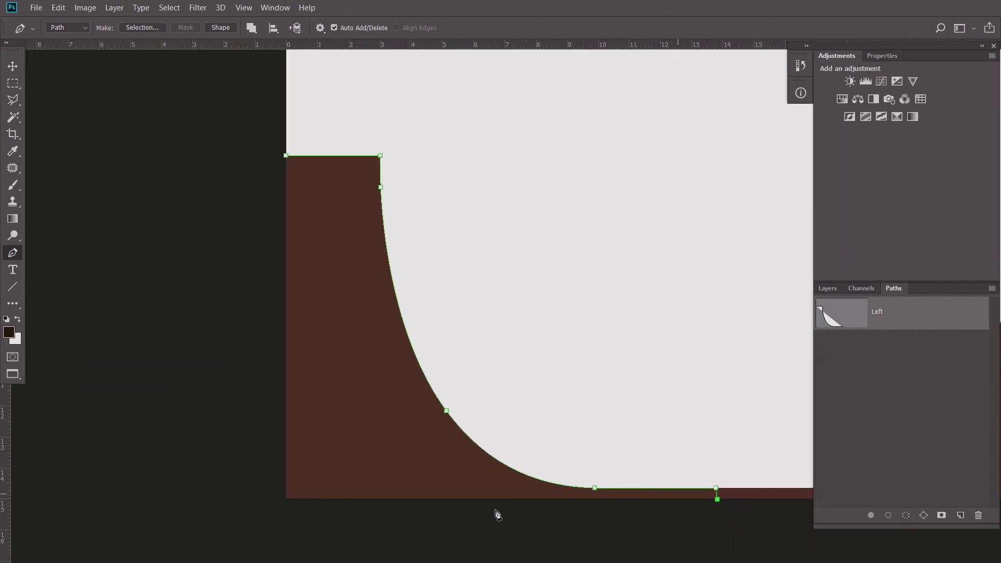
click(283, 499)
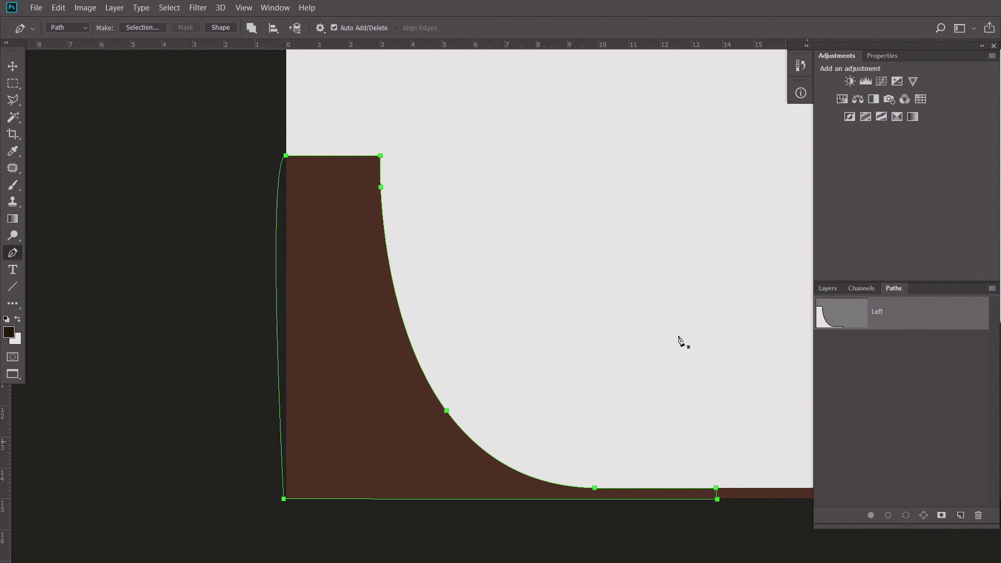
drag(361, 324, 237, 279)
click(157, 203)
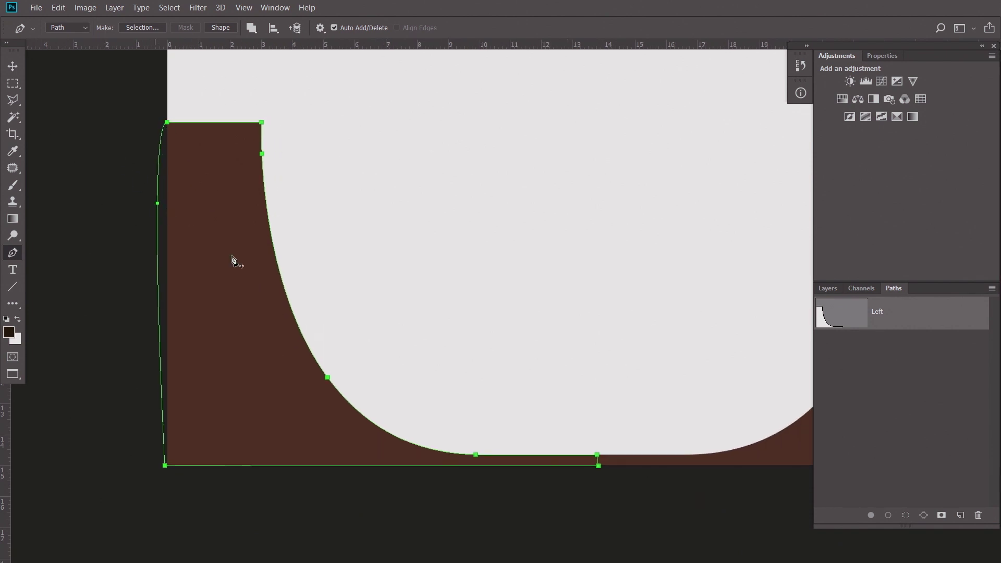
drag(351, 293, 331, 299)
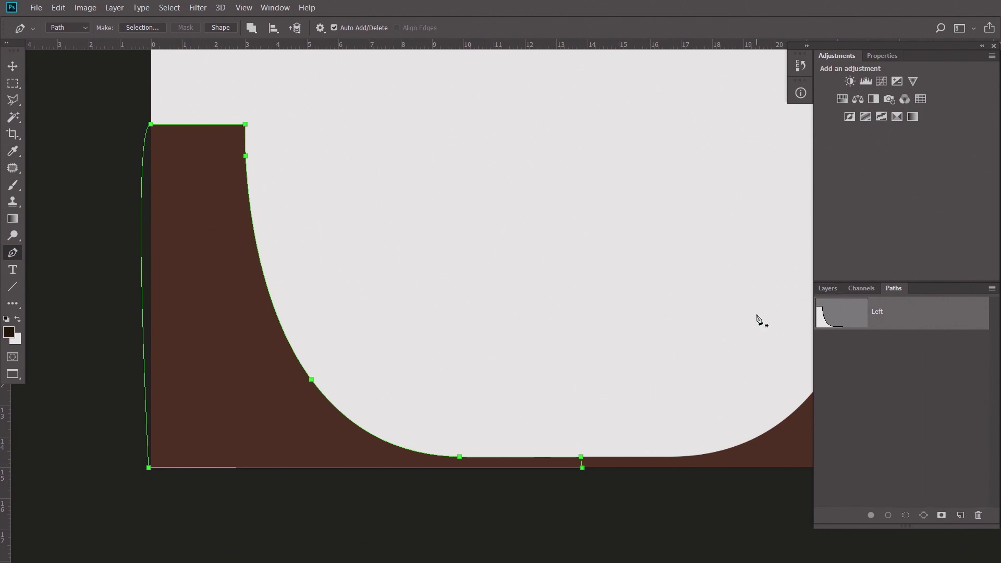
Step: Select every anchor of the closed Left path and copy the path
scroll(747, 316, down, 1)
drag(732, 299, 594, 295)
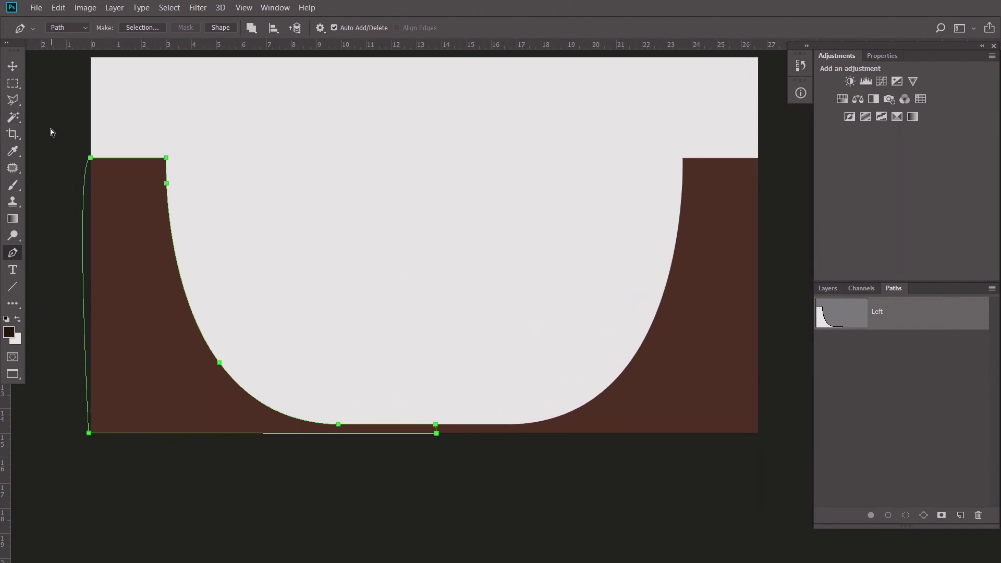
drag(46, 125, 473, 470)
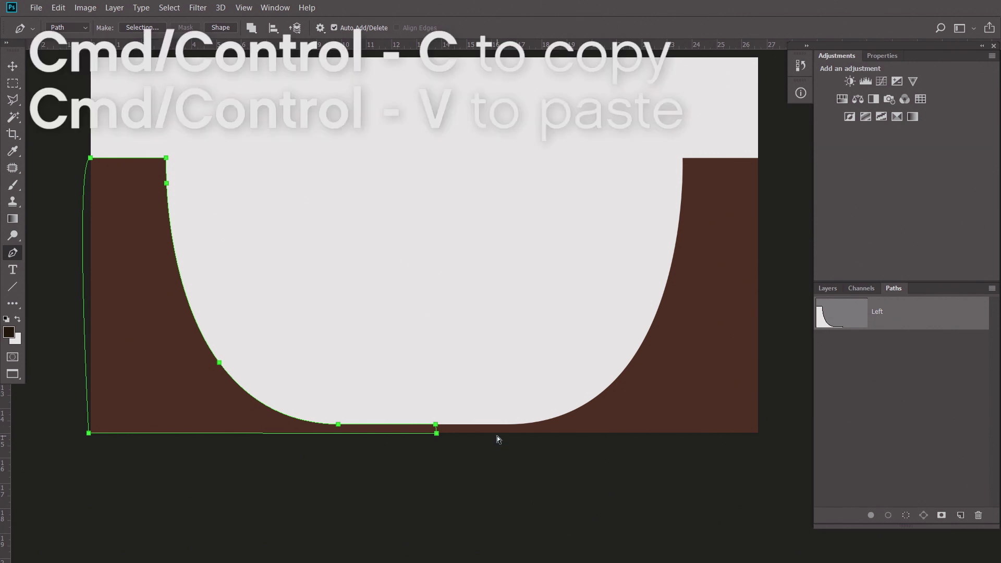
Step: Create a new path named "Right" and paste the copied path into it
click(992, 289)
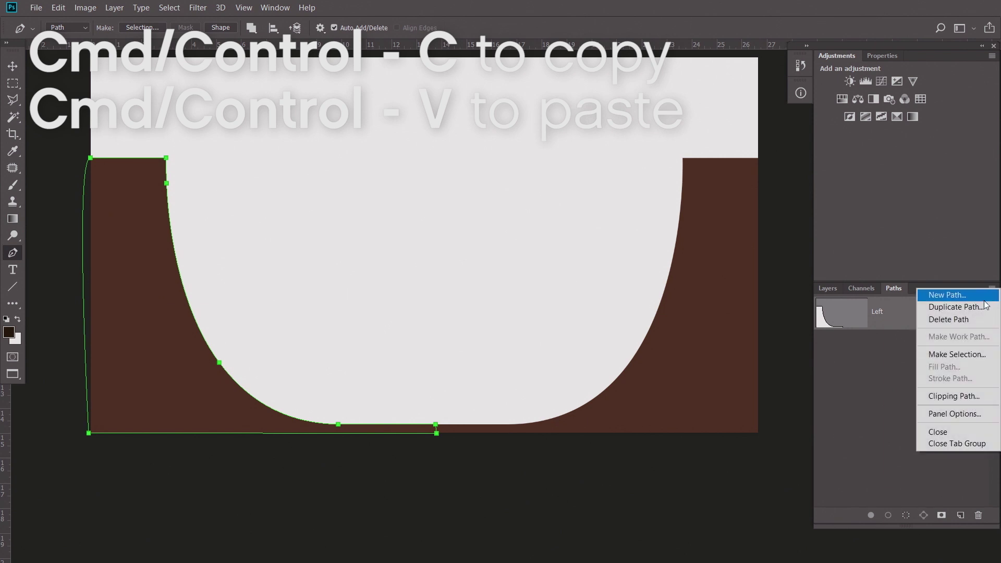
click(983, 296)
text(Right)
key(Return)
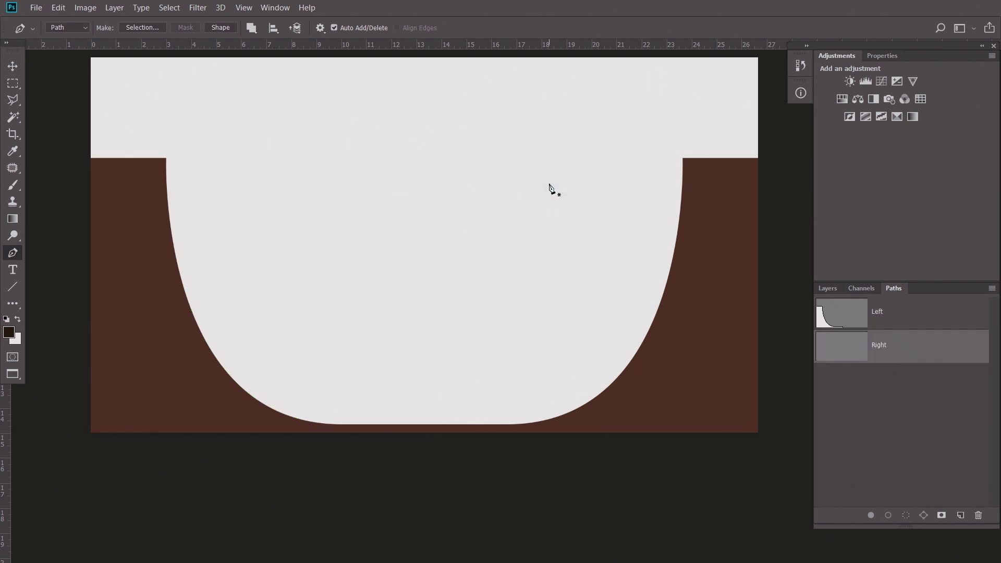
key(ctrl+v)
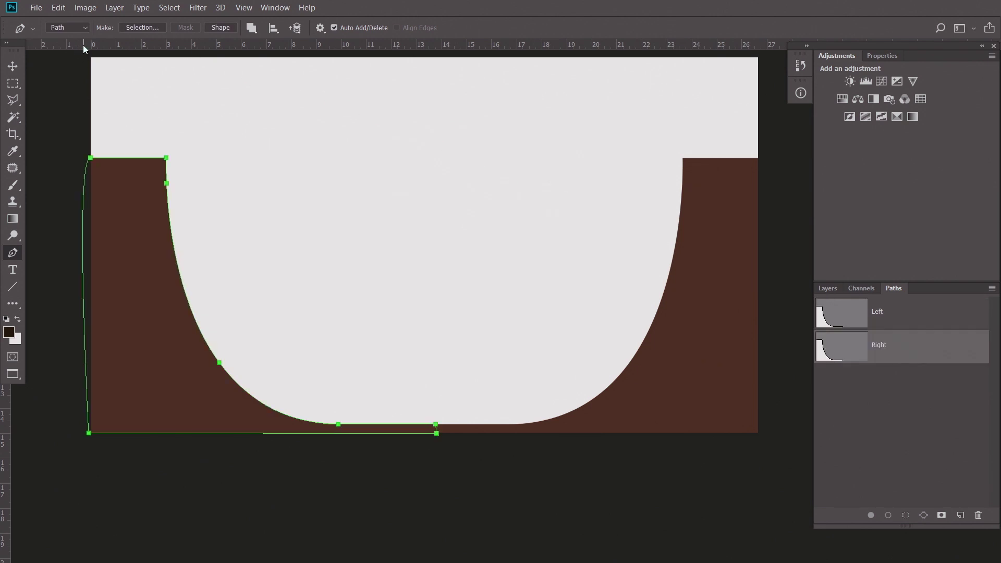
Step: Flip the pasted path horizontally
click(59, 7)
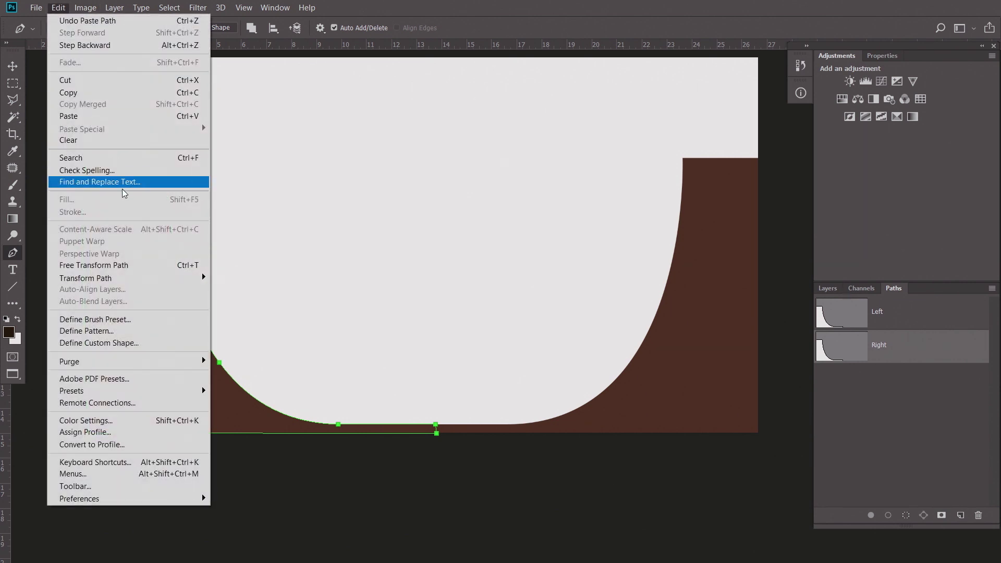
mouse_move(117, 280)
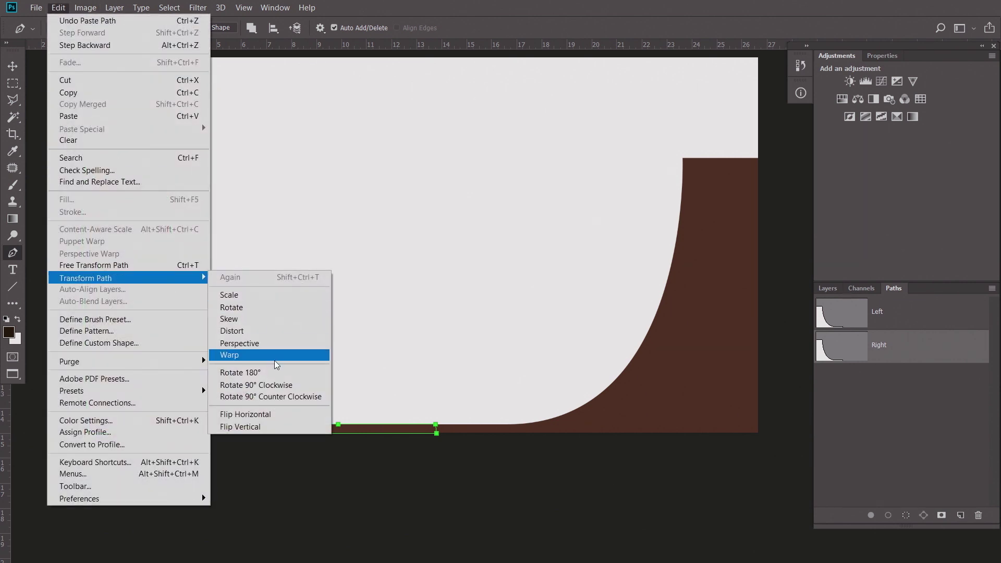
click(270, 413)
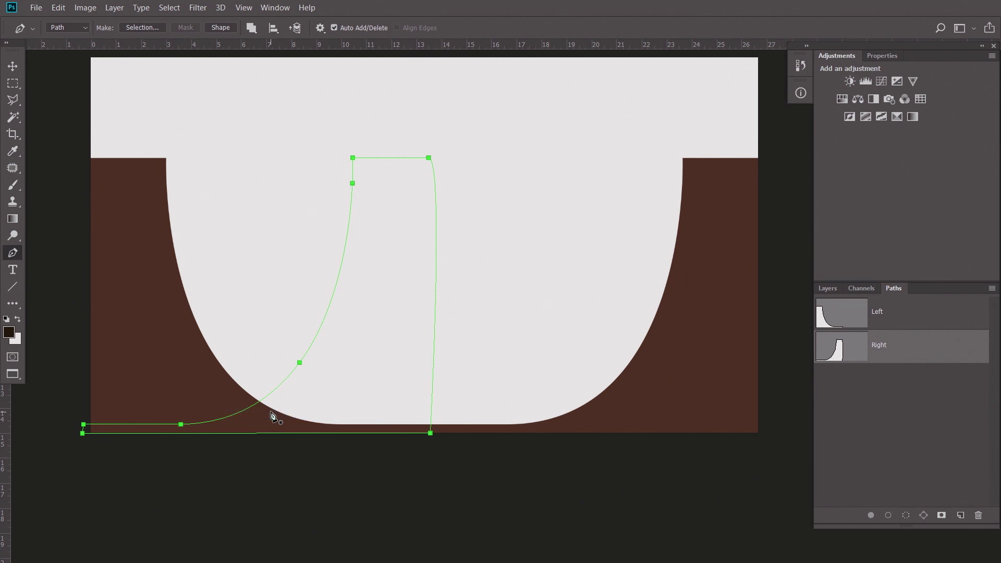
Step: Free-transform the flipped path across onto the right ramp wall and nudge it to X 1434 px
key(ctrl+t)
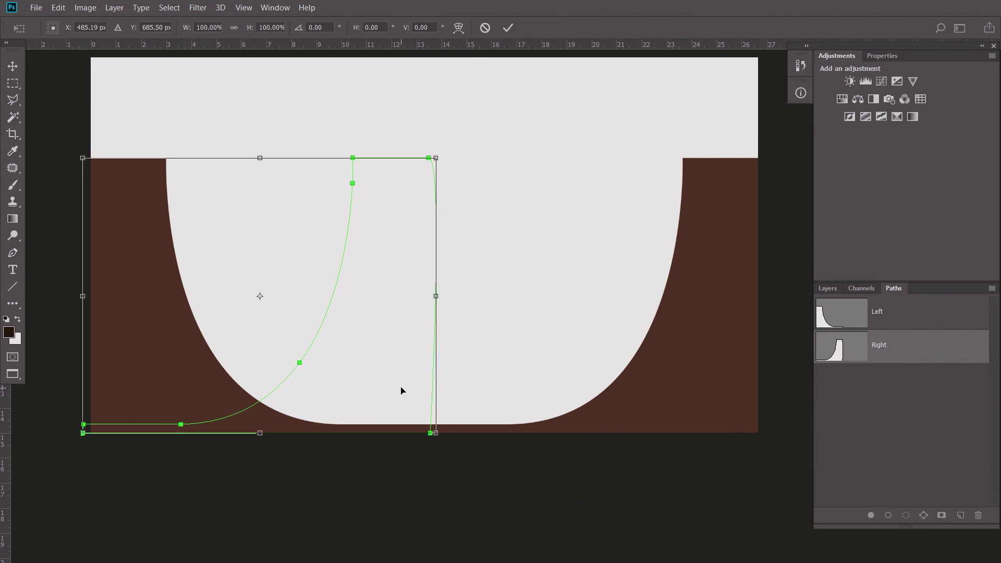
drag(365, 292, 696, 293)
drag(647, 187, 712, 205)
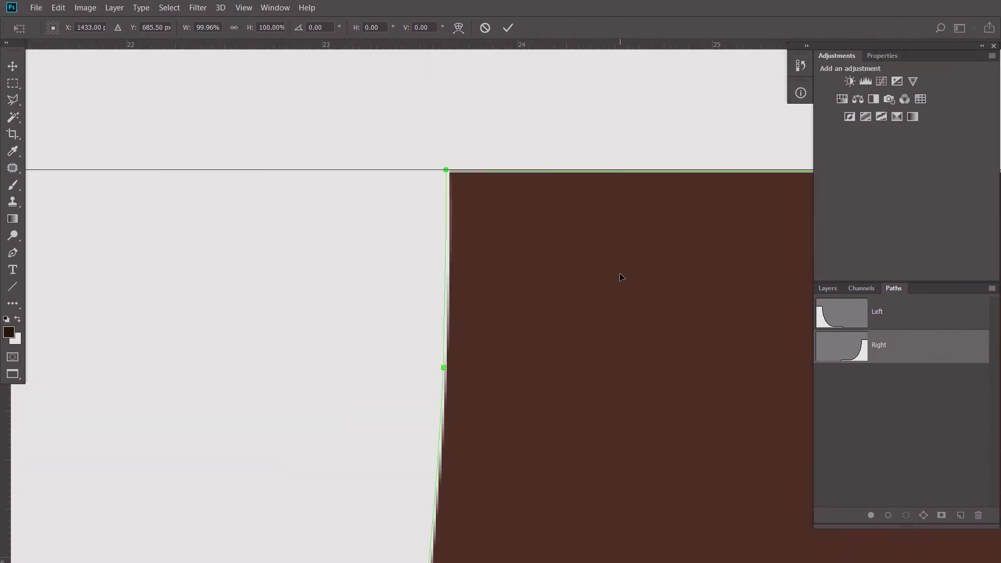
key(Right)
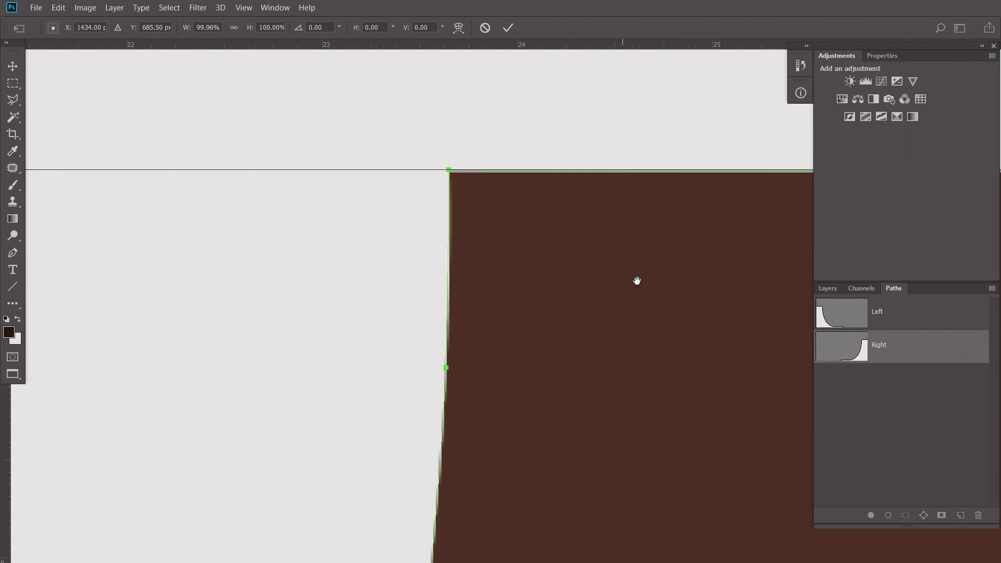
Step: Check the mirrored path's alignment with the ramp edge from the right wall down to the flat bottom
scroll(574, 320, down, 5)
scroll(574, 320, left, 1)
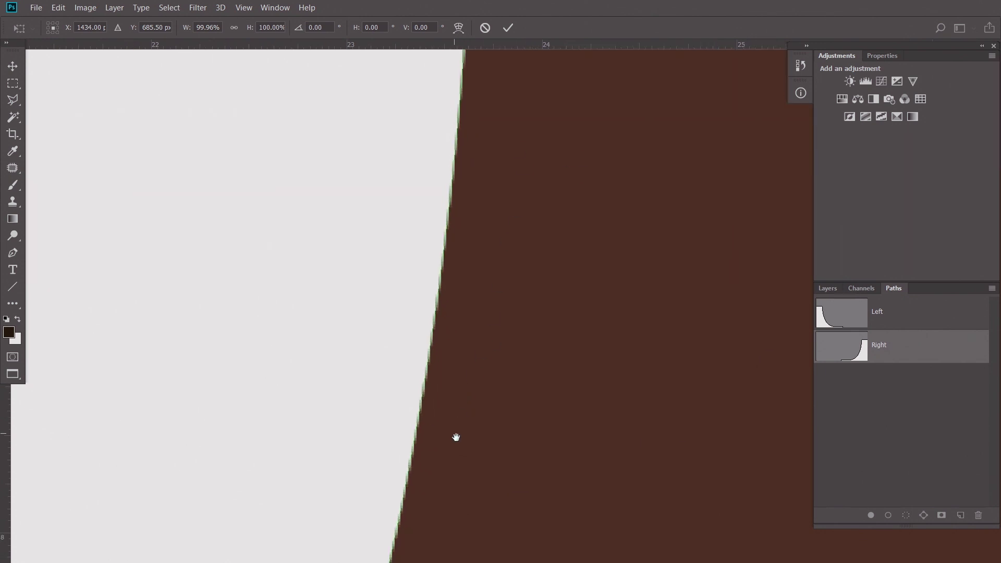
scroll(453, 436, down, 10)
scroll(453, 437, left, 10)
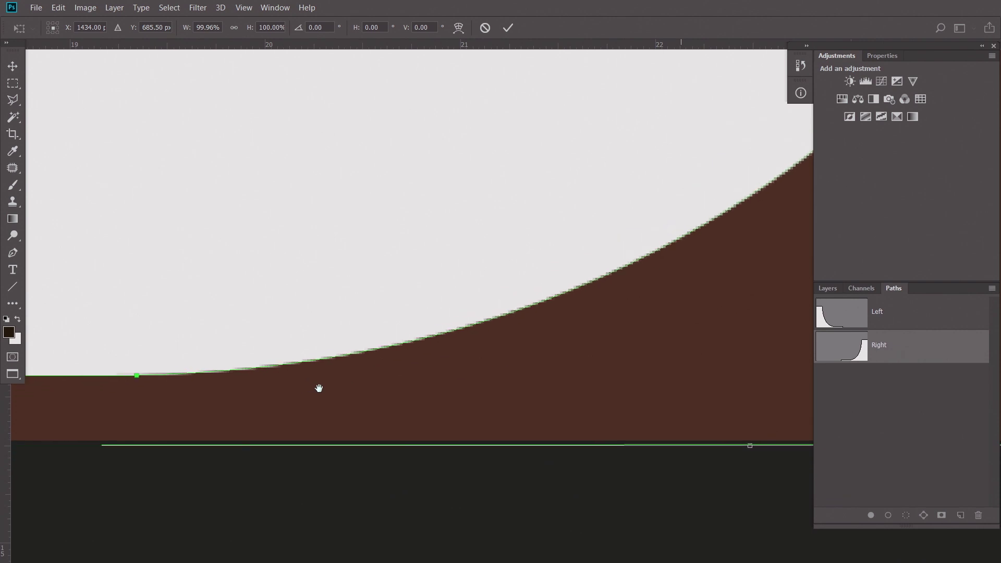
scroll(393, 397, down, 1)
scroll(275, 390, down, 5)
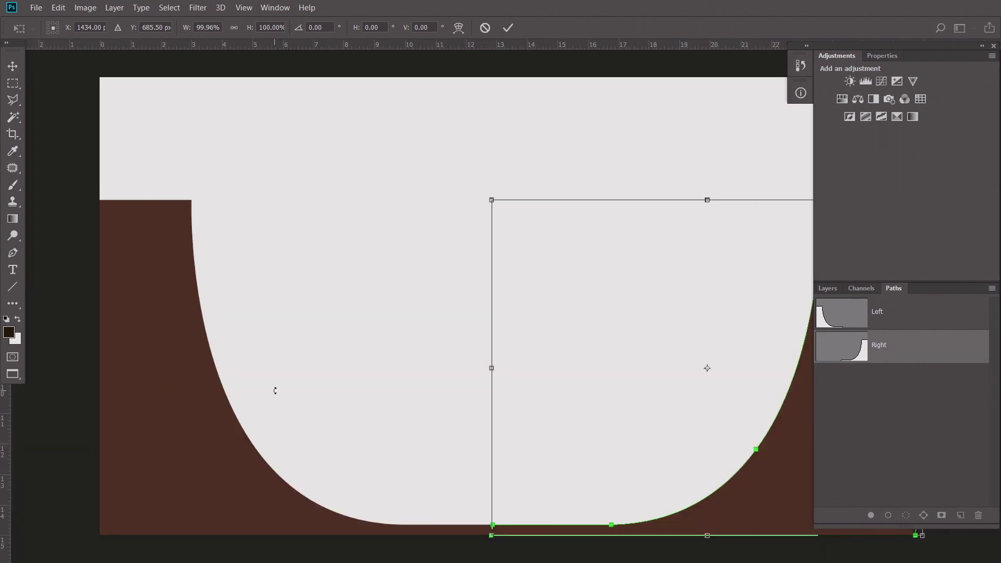
scroll(290, 357, down, 1)
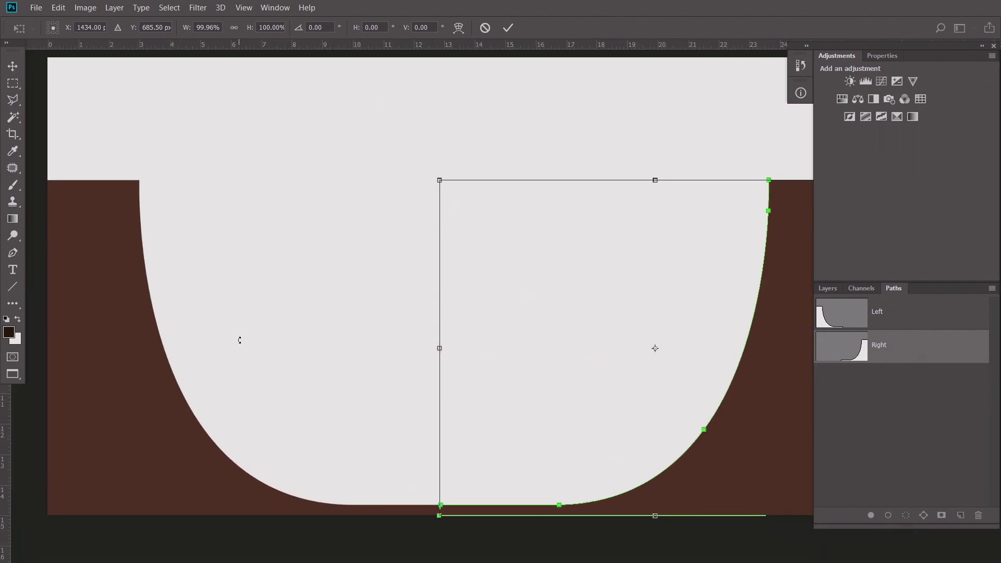
scroll(307, 300, down, 1)
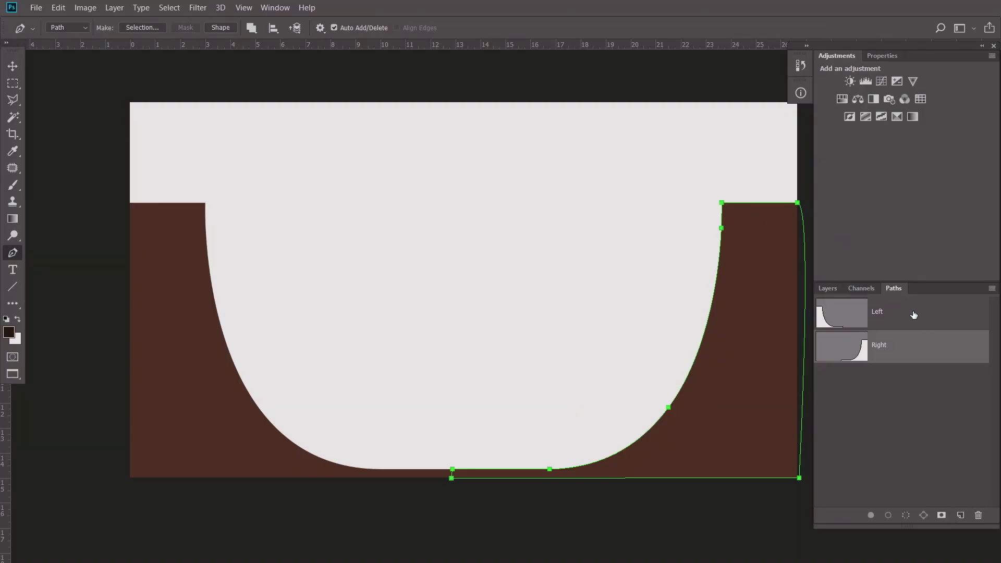
Step: Display the Left and Right paths alternately to compare them, finishing on Left
click(913, 315)
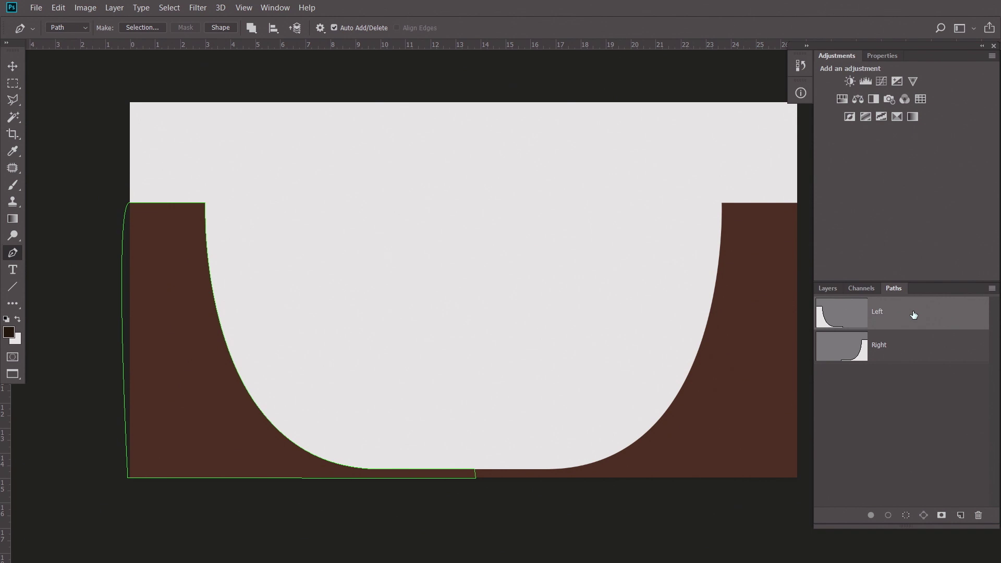
click(897, 350)
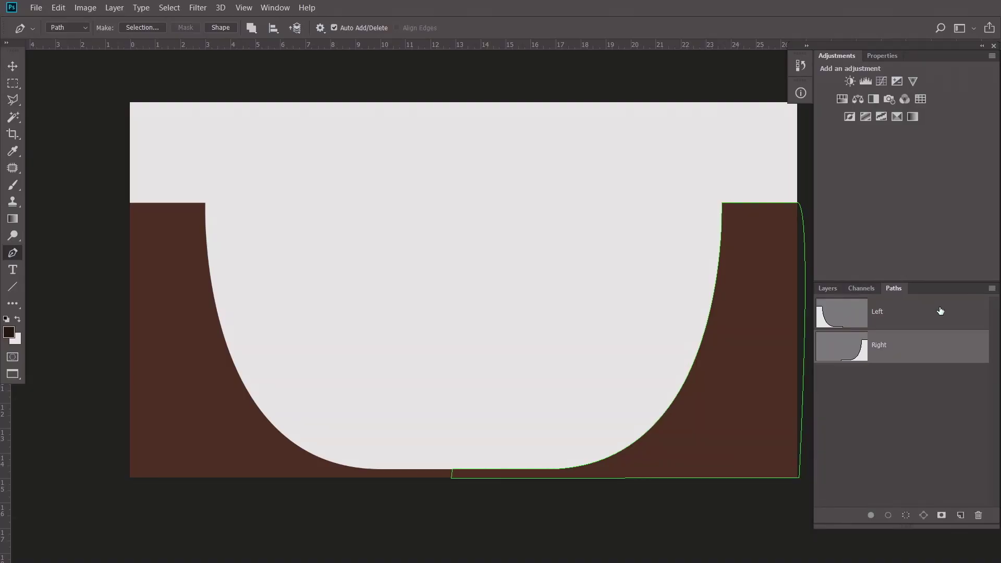
click(913, 311)
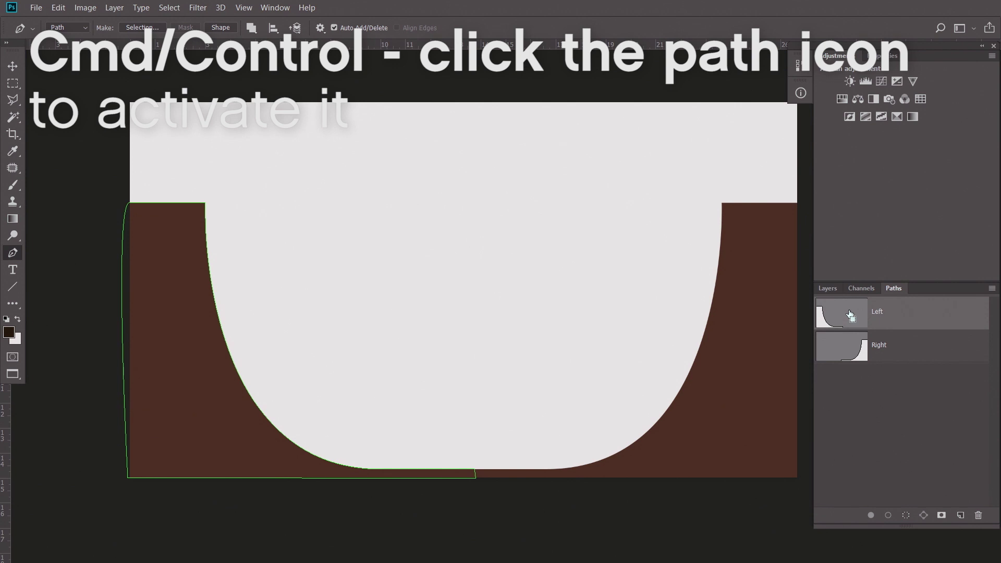
Step: Load the Left and Right paths as one combined selection and subtract the Left path from it
ctrl+click(848, 312)
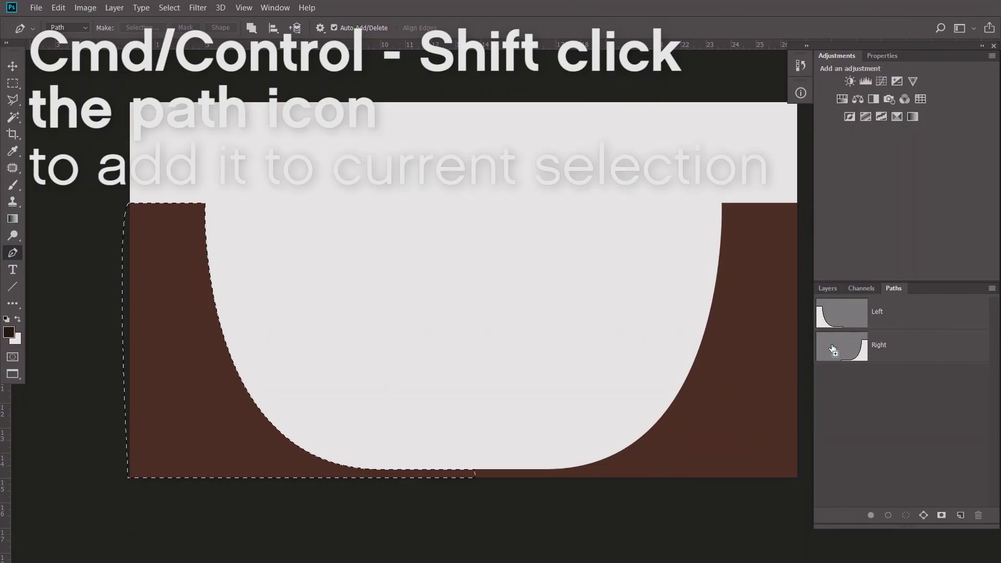
ctrl+shift+click(833, 349)
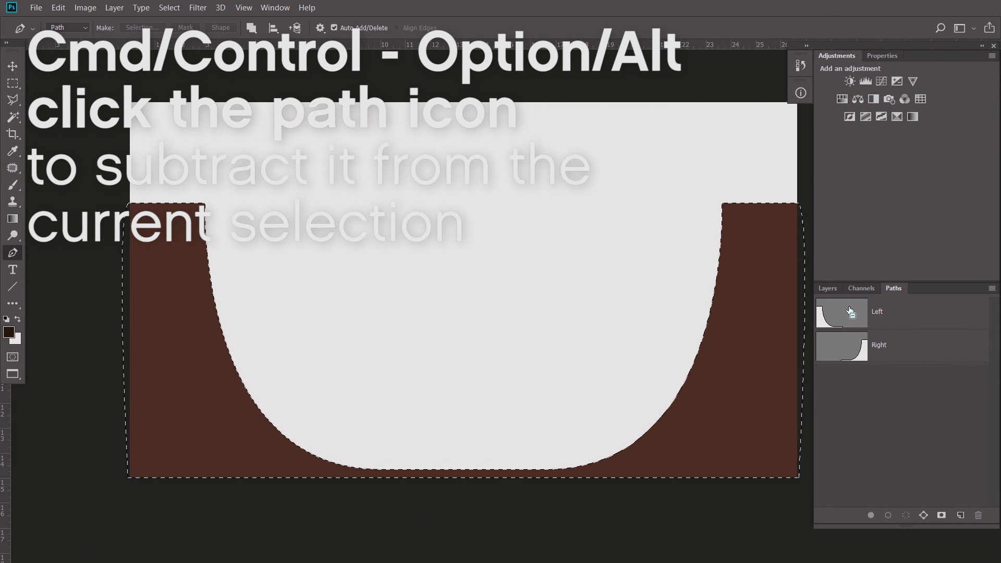
ctrl+alt+click(849, 311)
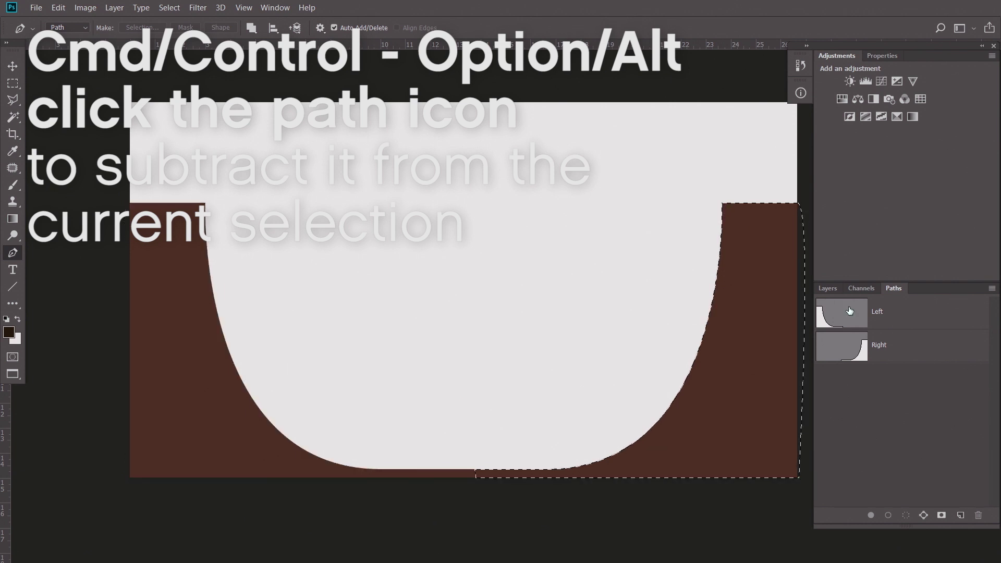
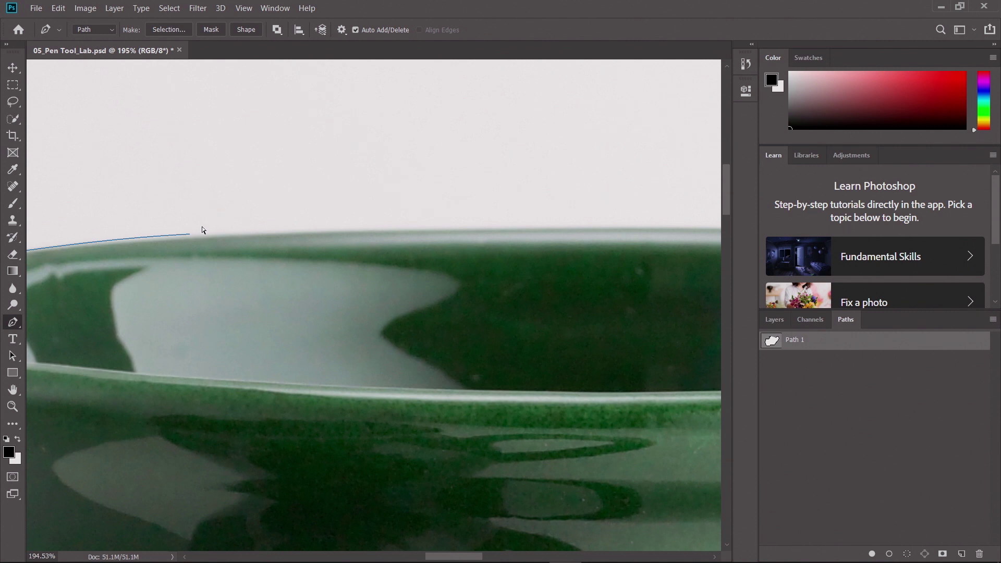
Step: Extend the large jug's path along its back rim with a smooth anchor point and lengthen the incoming handle
drag(172, 256, 163, 265)
key(ctrl+z)
key(ctrl+1)
drag(637, 268, 685, 270)
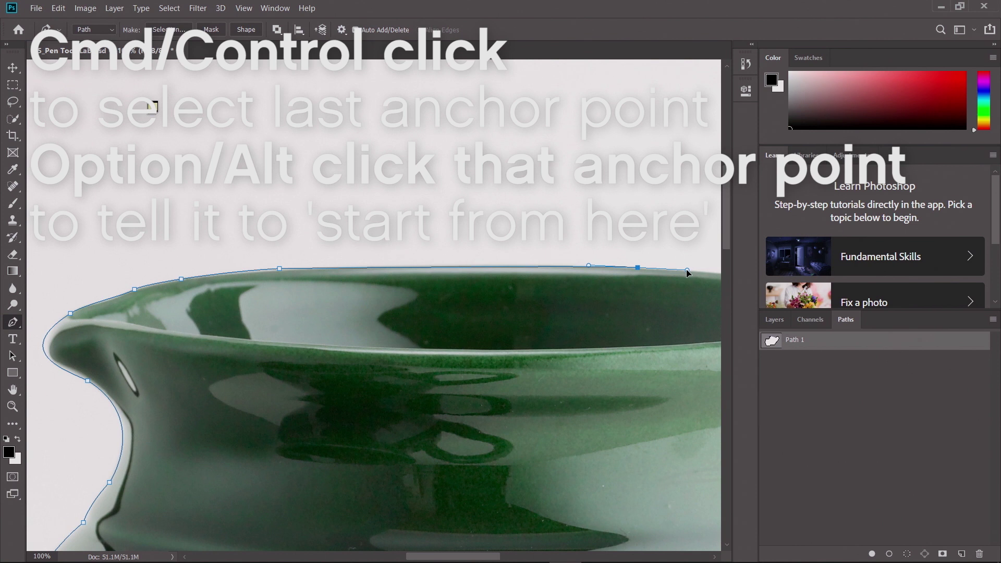
drag(588, 265, 518, 265)
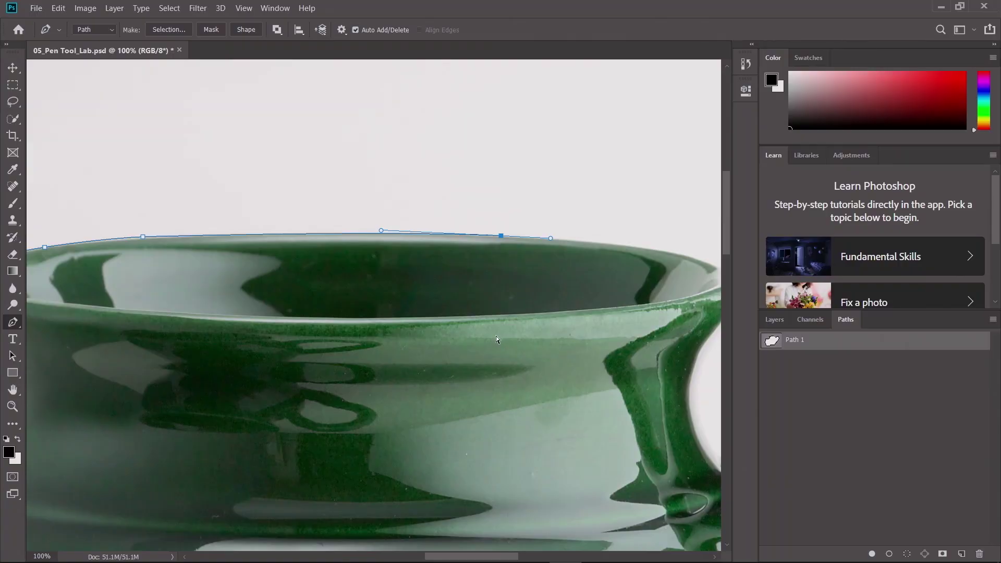
Step: Move the newest rim anchor farther along the back edge and adjust the surrounding direction handles so the curve follows the rim
key(ctrl+0)
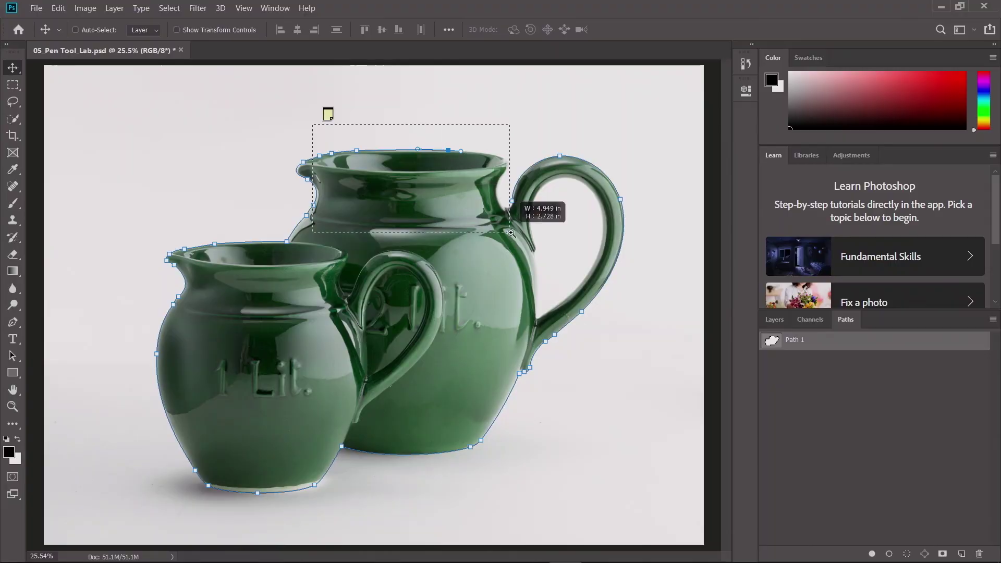
drag(510, 233, 511, 233)
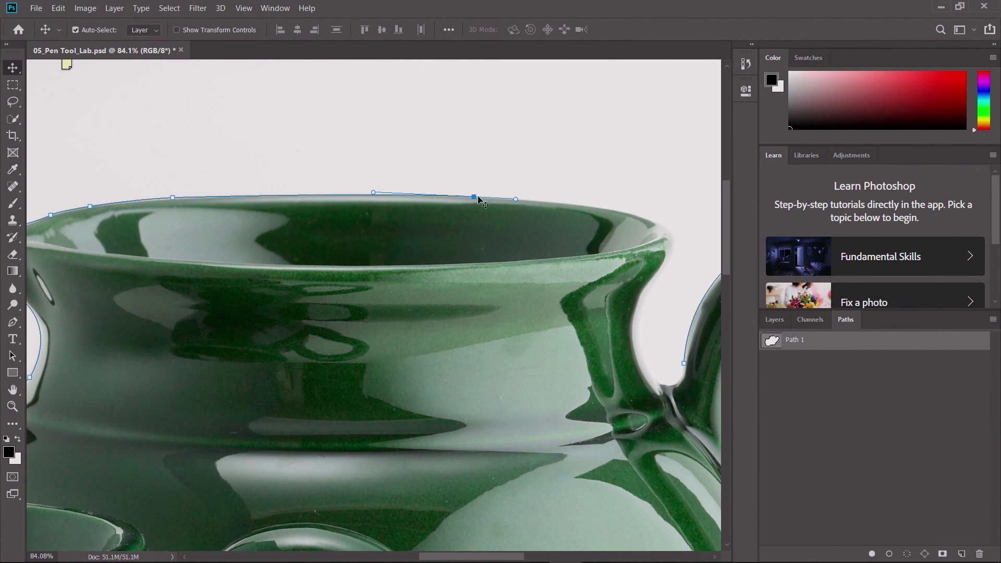
drag(474, 198, 554, 203)
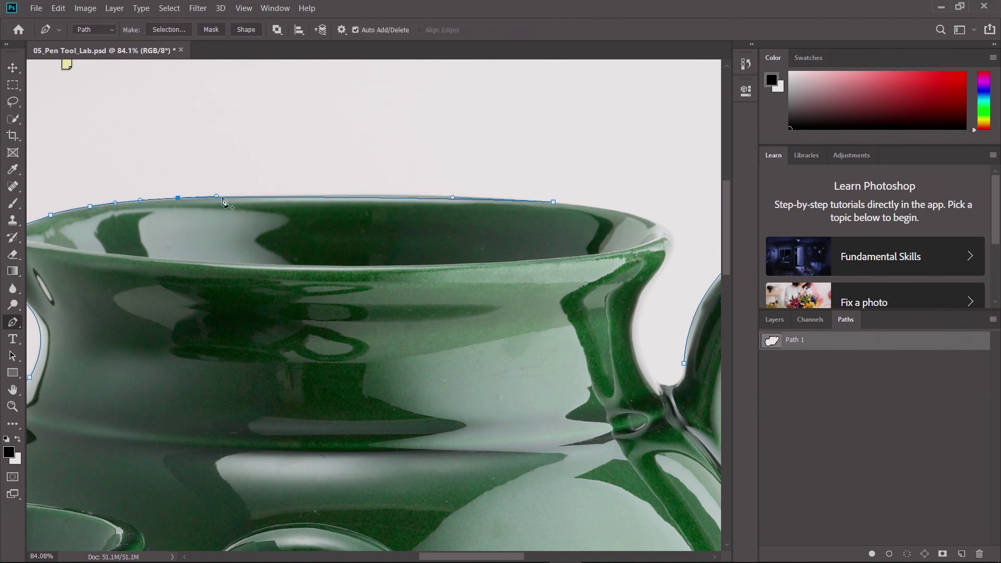
drag(218, 197, 227, 194)
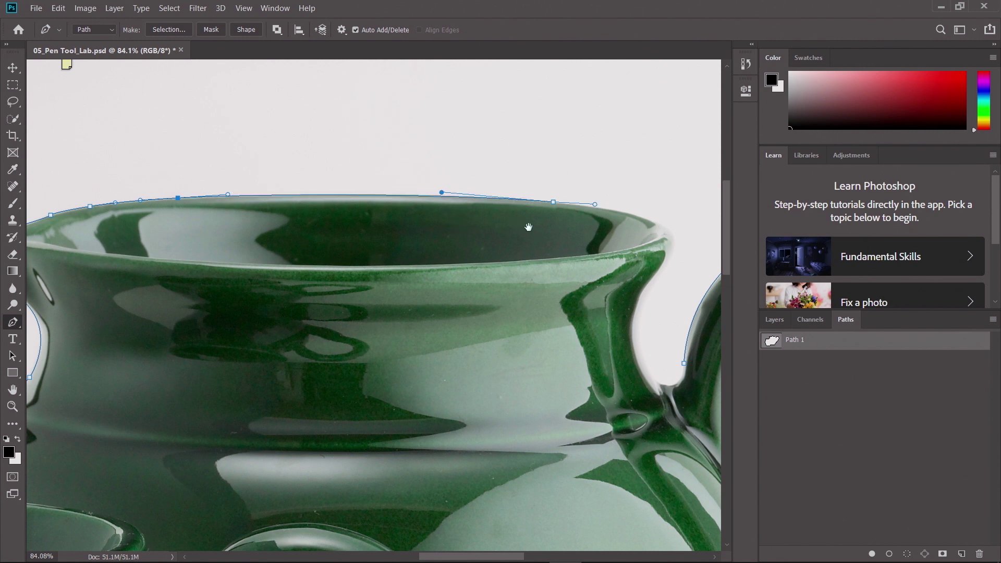
drag(549, 227, 327, 205)
drag(373, 182, 365, 182)
drag(567, 155, 241, 339)
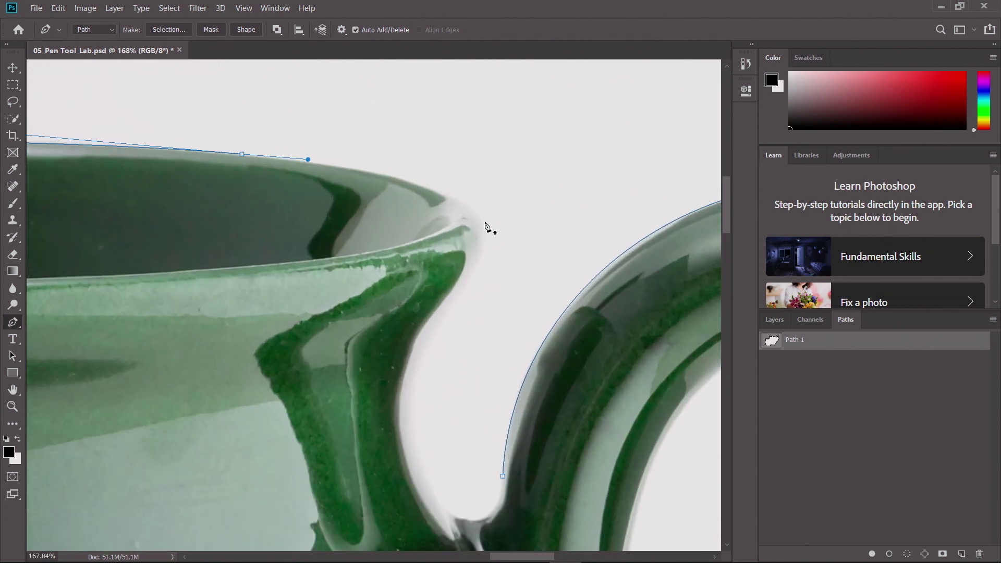
key(Delete)
drag(460, 291, 448, 307)
key(ctrl+z)
key(ctrl+z)
Step: Remove the last rim anchor's outgoing handle, add an anchor below the lip, and stretch its handle to round the lip
click(242, 155)
drag(454, 298, 476, 271)
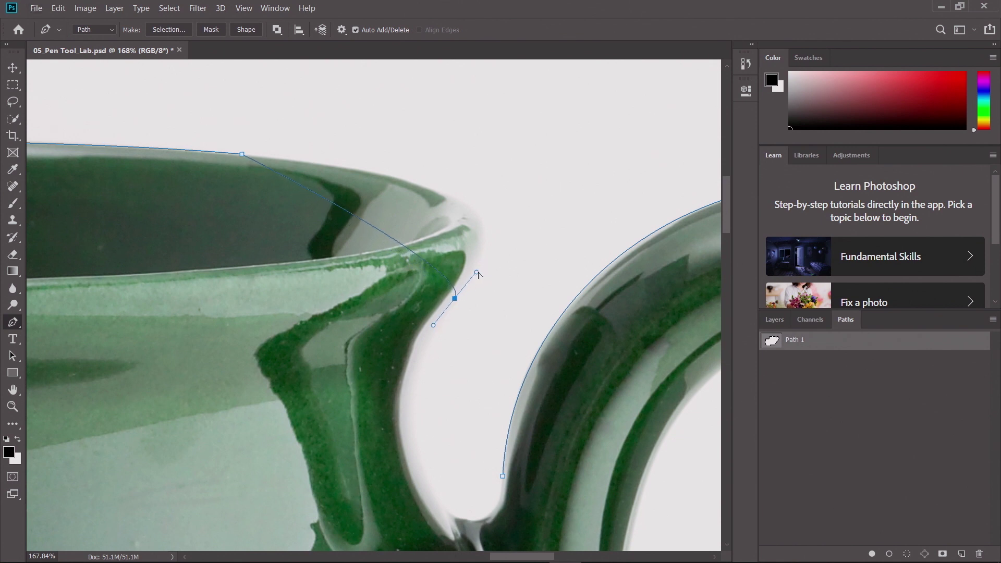
drag(477, 274, 597, 168)
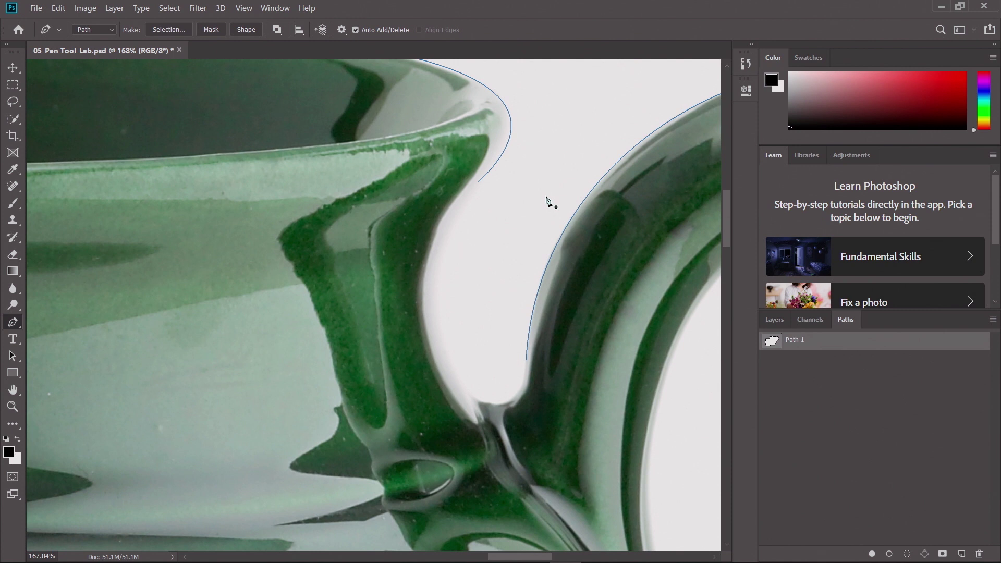
Step: Hide Path 1 and add a Curves adjustment layer above the Background
click(869, 382)
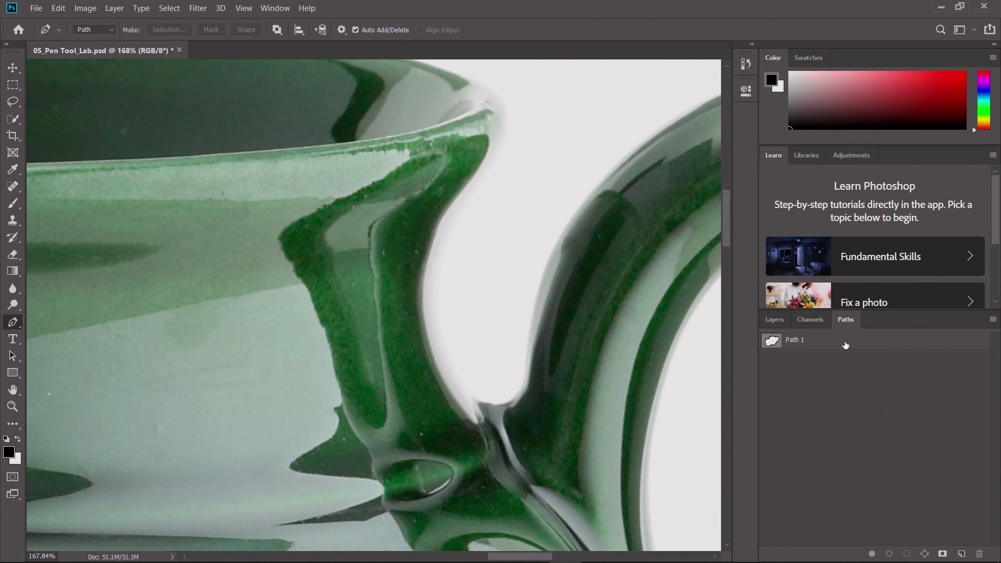
click(784, 348)
click(839, 403)
click(772, 320)
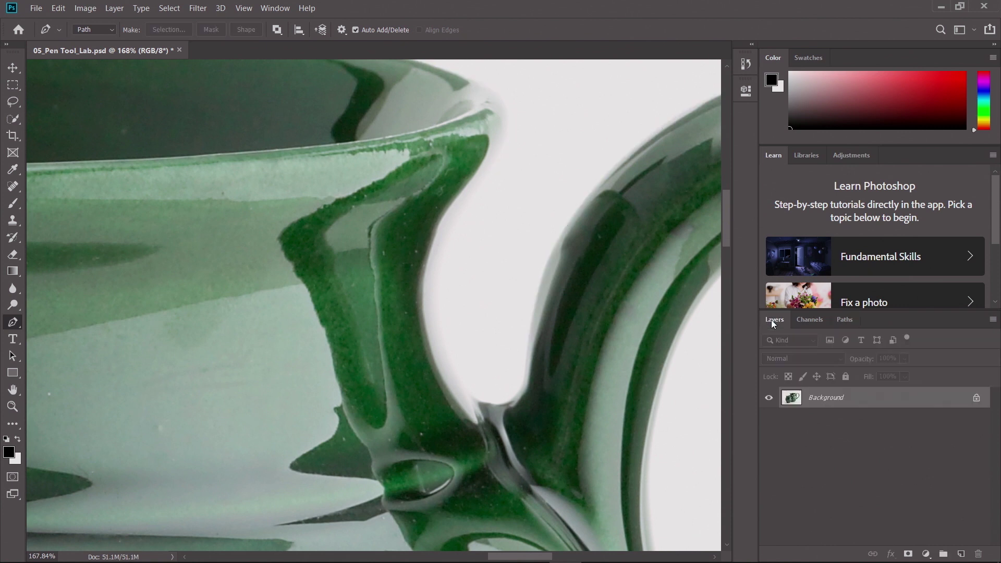
click(926, 554)
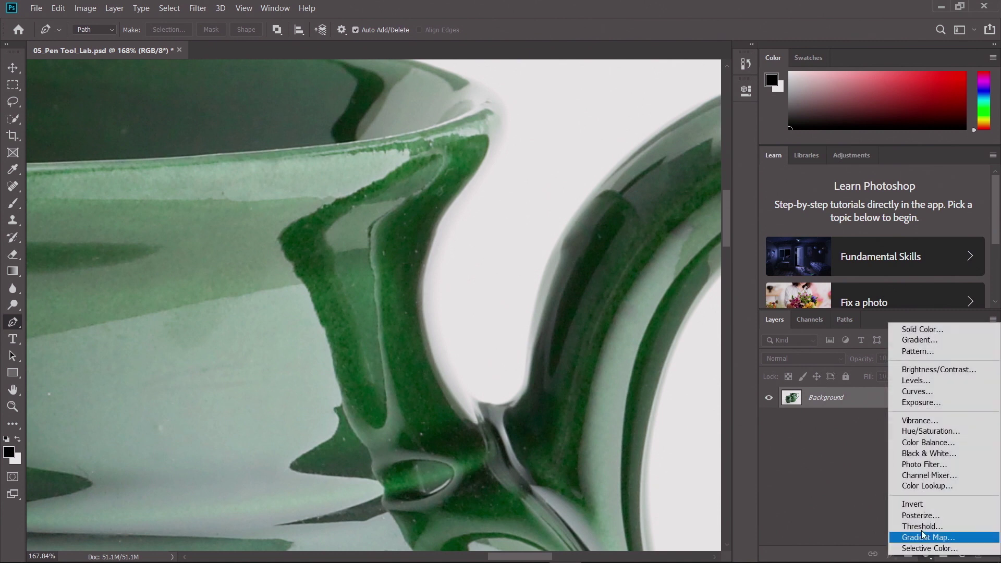
click(933, 388)
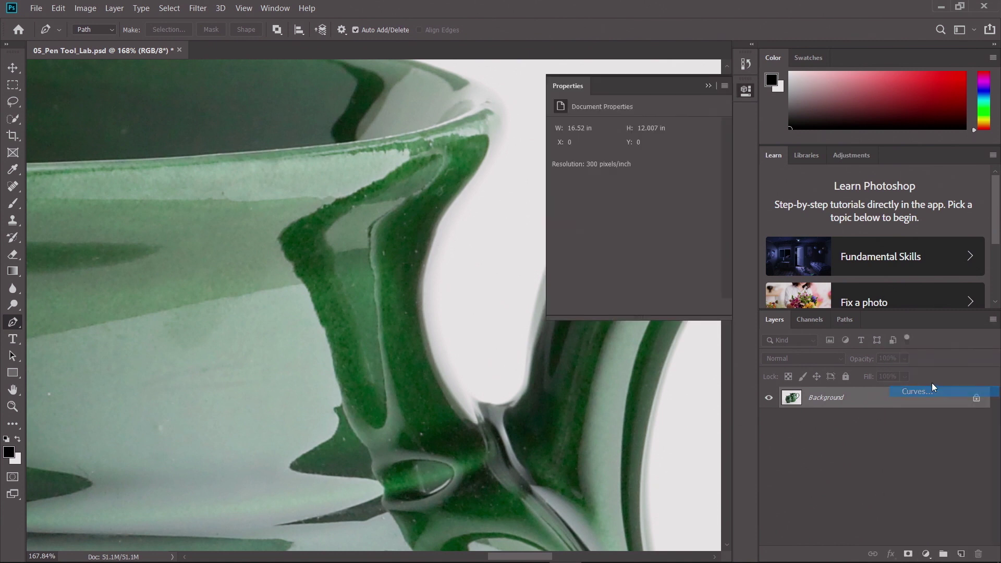
Step: Steepen the RGB curve near the highlights so the jugs go almost black against the pale backdrop, and close the curve settings
drag(680, 185, 693, 212)
mouse_move(708, 160)
mouse_down()
mouse_move(697, 161)
mouse_move(708, 160)
mouse_up()
drag(696, 210, 701, 210)
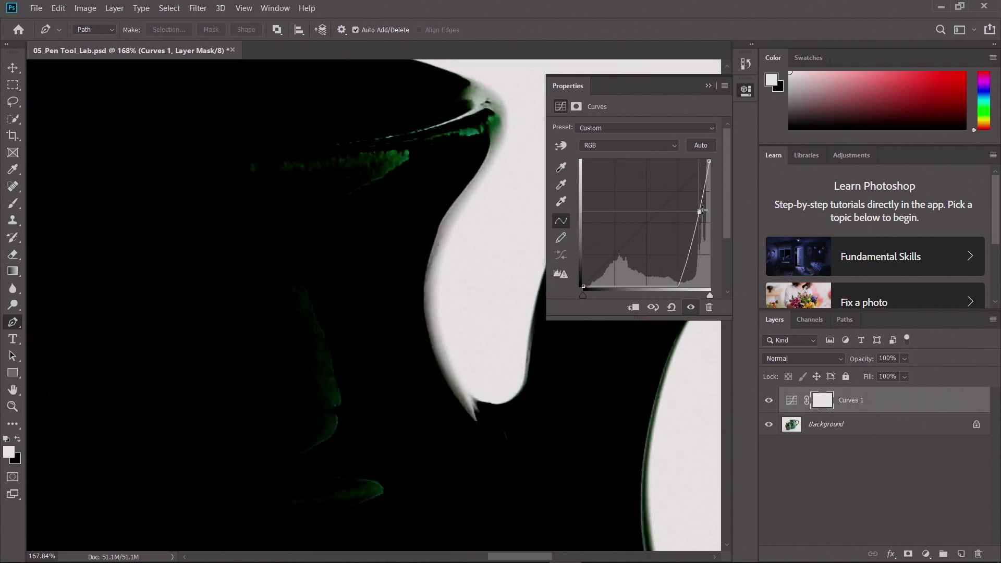
click(708, 86)
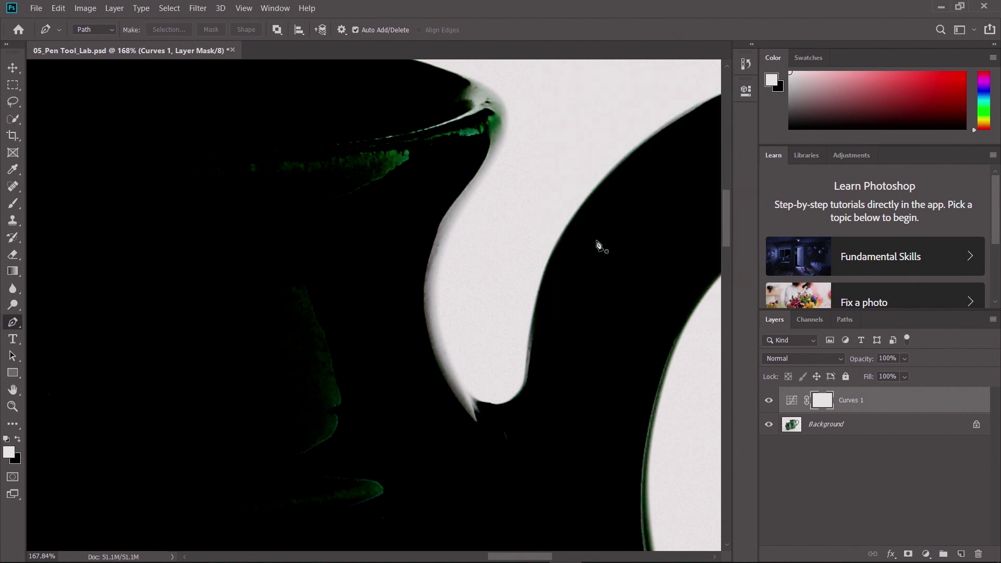
Step: Redisplay Path 1, select its open end below the lip, and add a curved anchor where the neck meets the handle
click(845, 320)
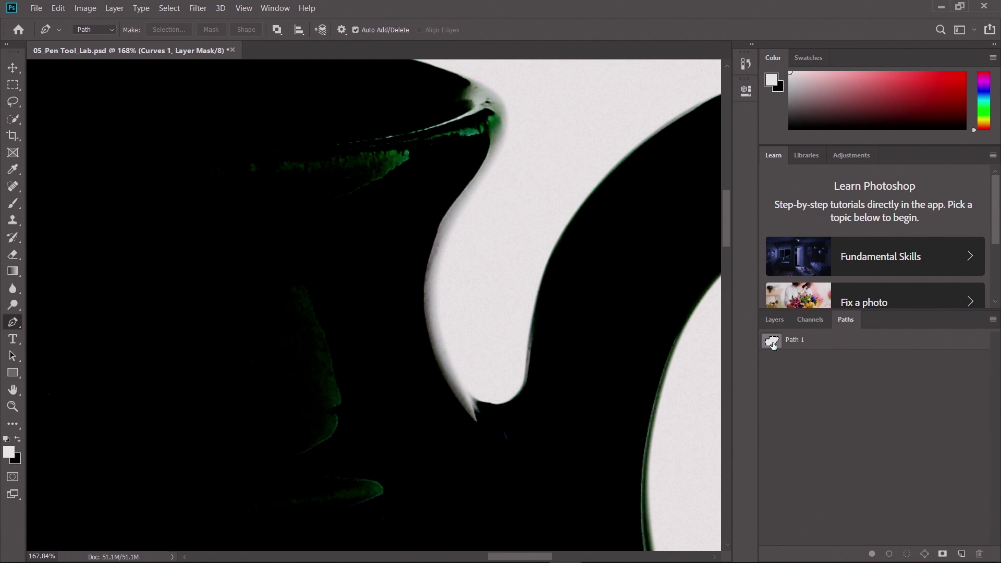
click(774, 338)
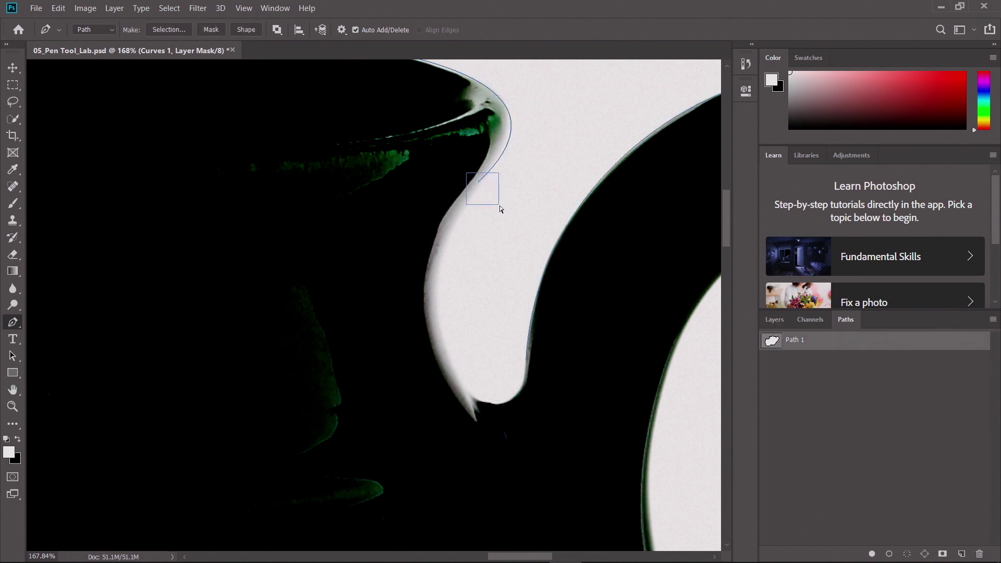
drag(499, 205, 499, 205)
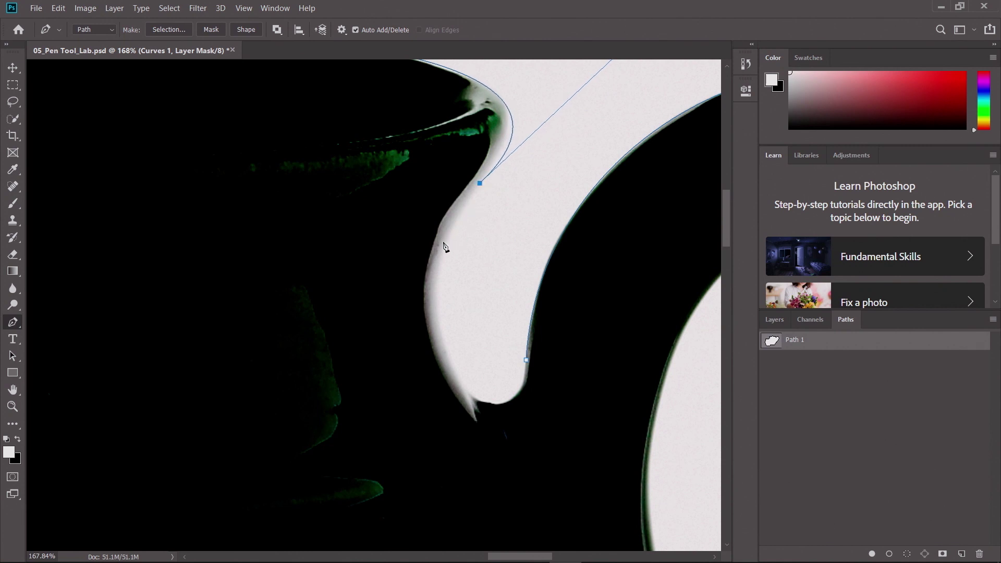
drag(475, 397, 406, 330)
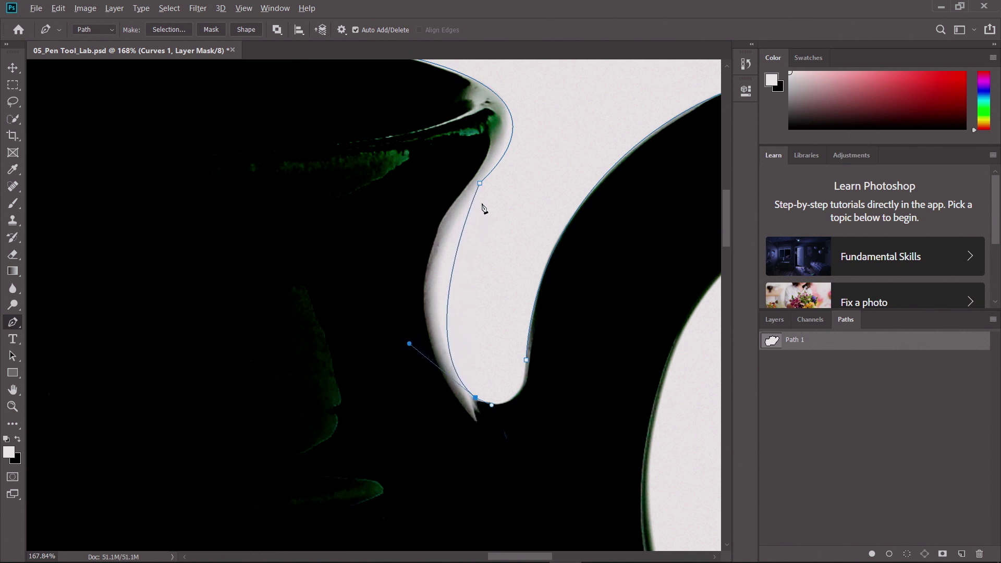
Step: Pull out and adjust the direction handles between the lip and the handle joint so the curve hugs the jug's neck
drag(479, 184, 454, 219)
drag(507, 152, 619, 214)
mouse_move(453, 385)
mouse_down()
mouse_move(431, 408)
mouse_move(447, 385)
mouse_up()
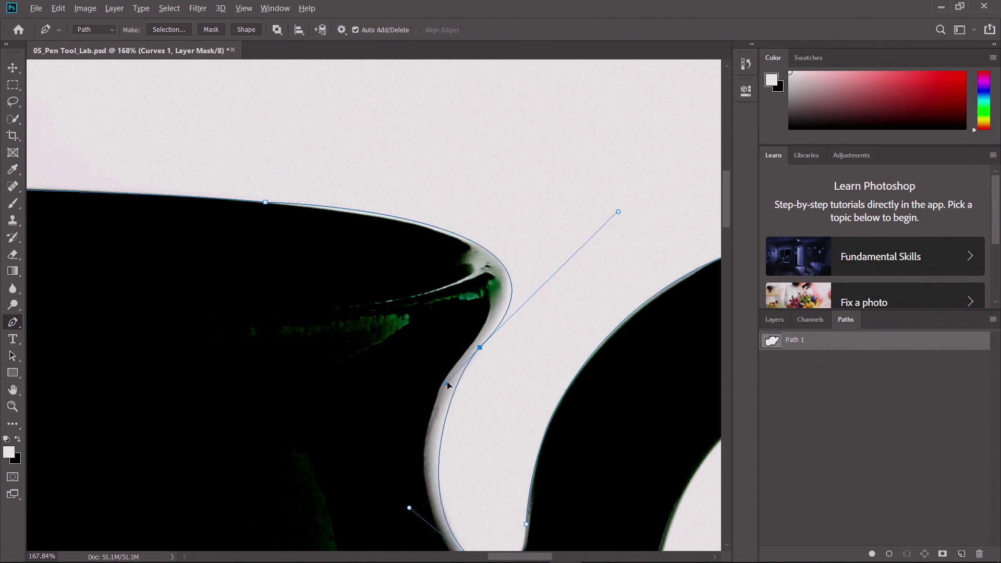
drag(510, 395, 495, 229)
drag(434, 217, 431, 229)
drag(396, 342, 398, 337)
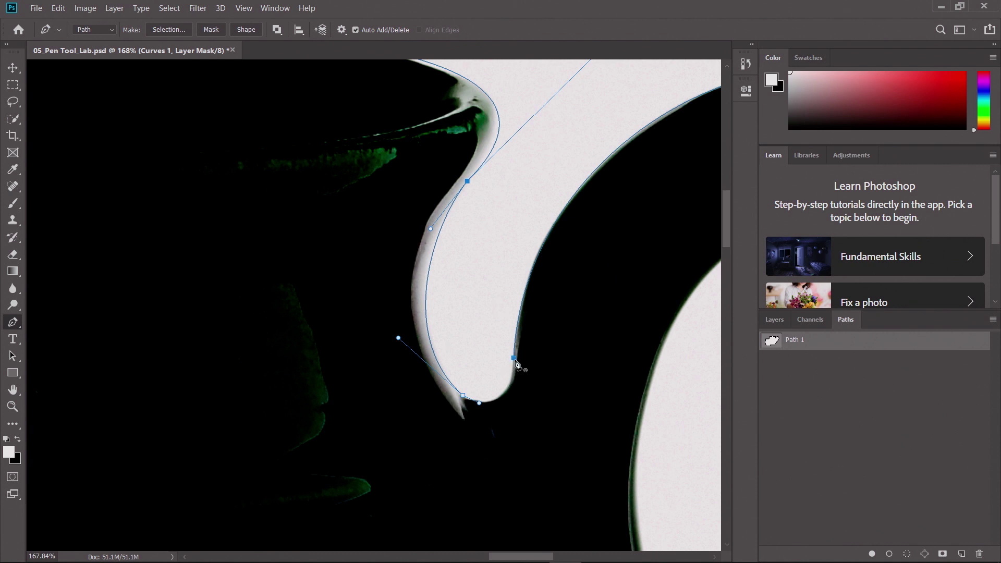
Step: Close the path with a rounded segment at the base of the jug handle and delete the Curves 1 adjustment layer
drag(514, 360, 521, 201)
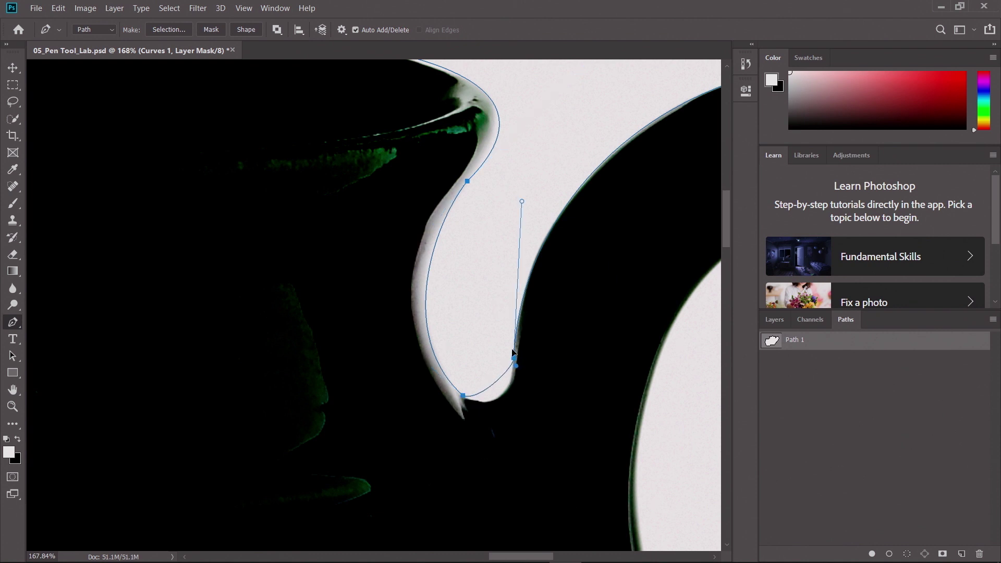
drag(533, 311, 518, 311)
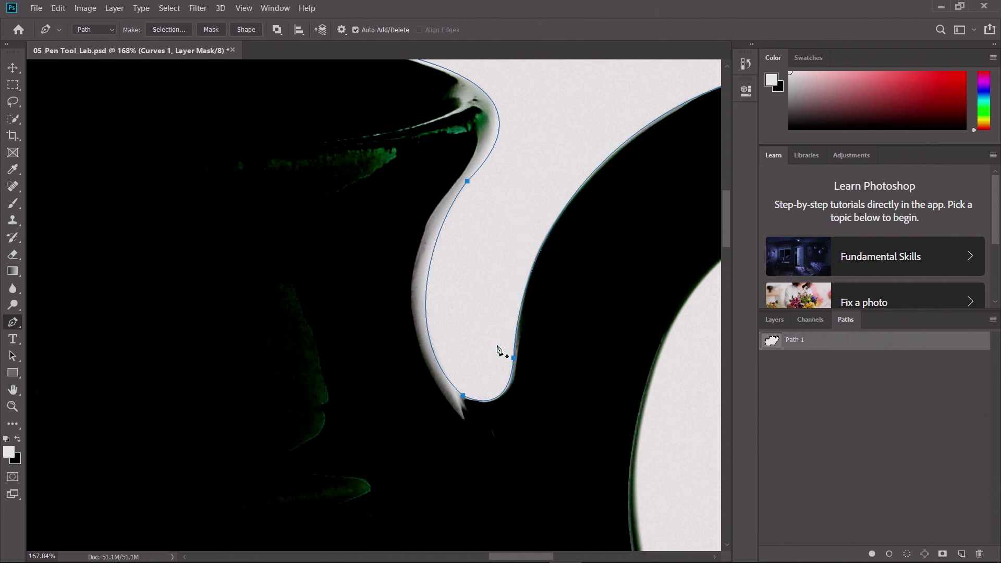
click(774, 319)
drag(878, 404, 977, 552)
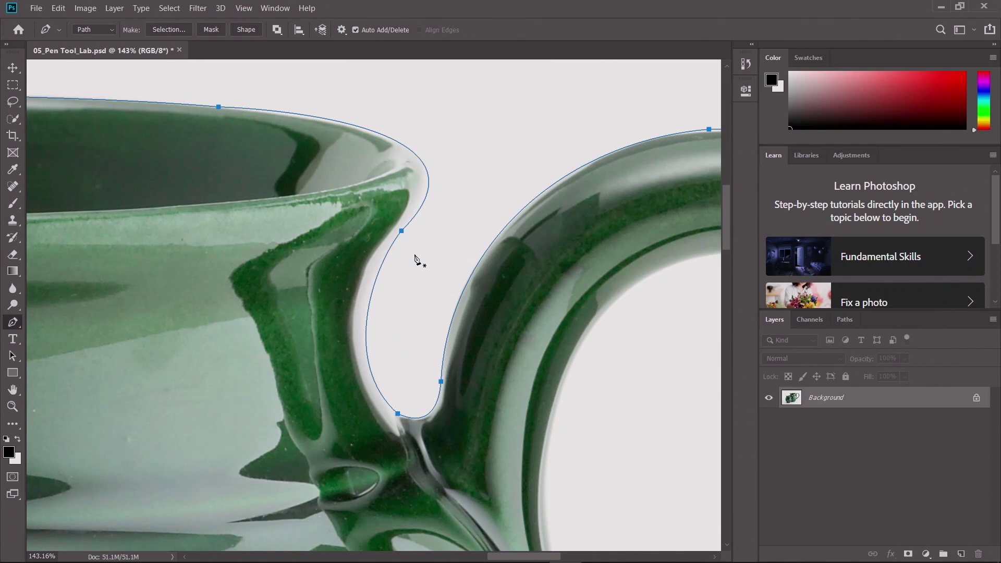
Step: Try Green as the path's display color and settle on Light Red
click(345, 34)
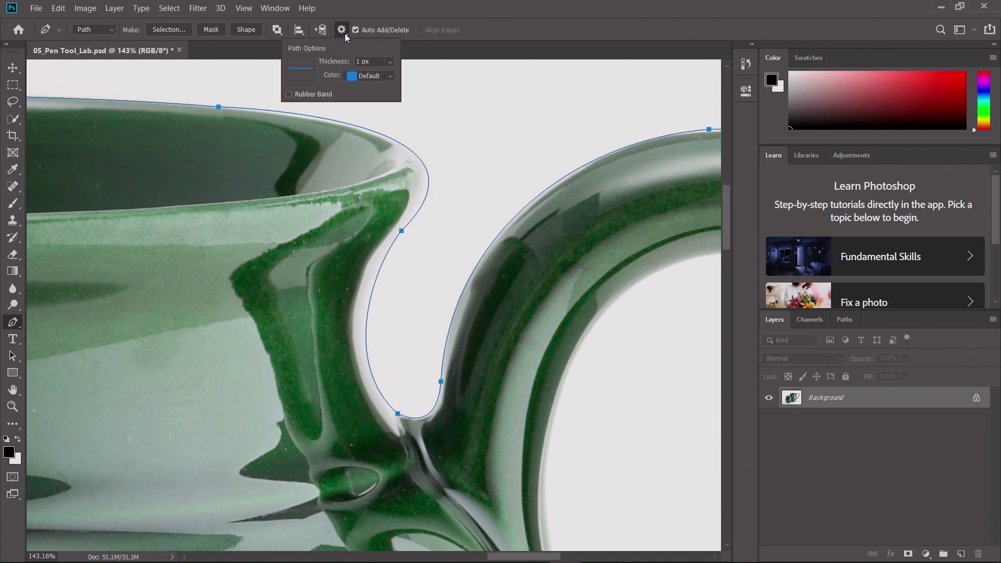
click(360, 76)
click(373, 113)
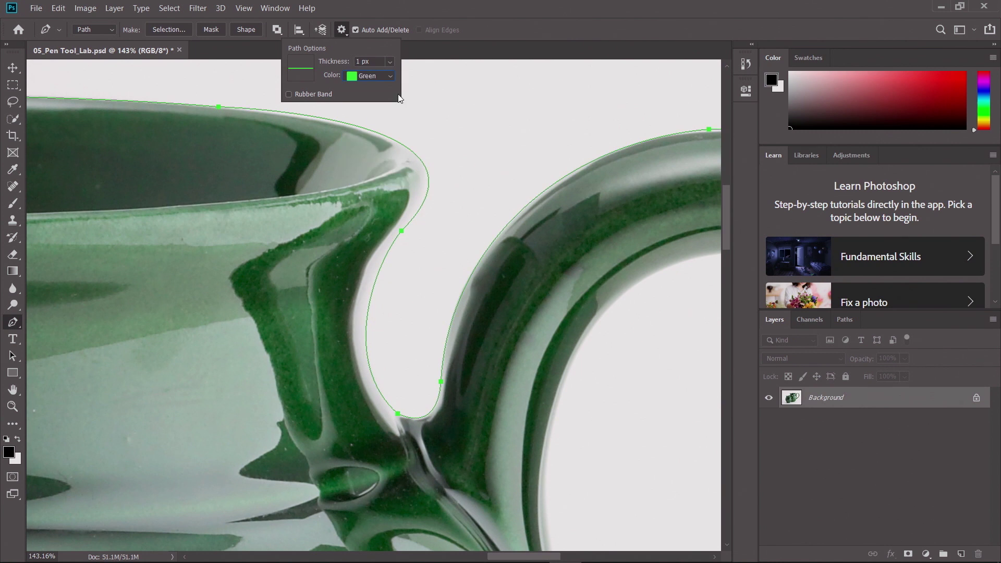
click(386, 82)
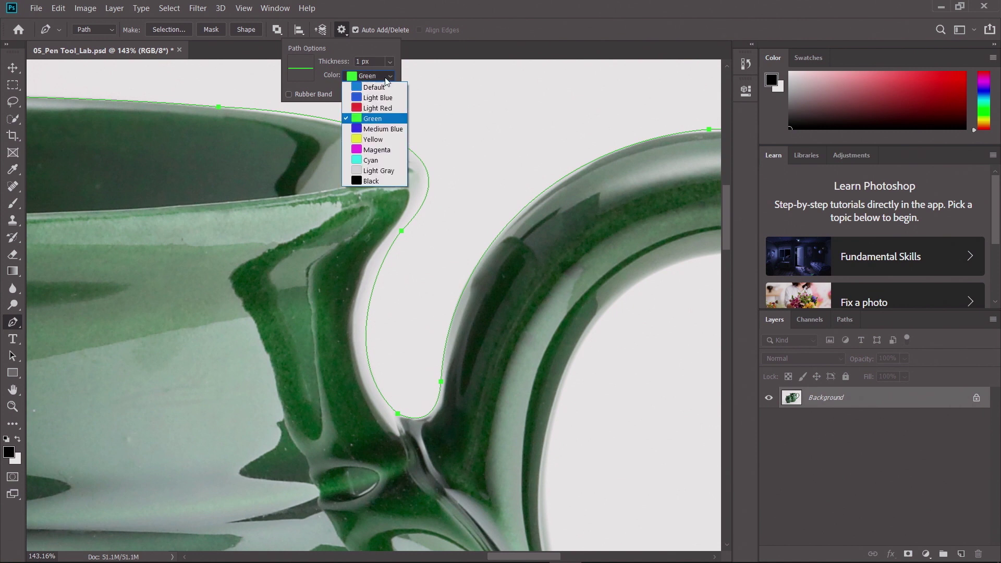
click(380, 106)
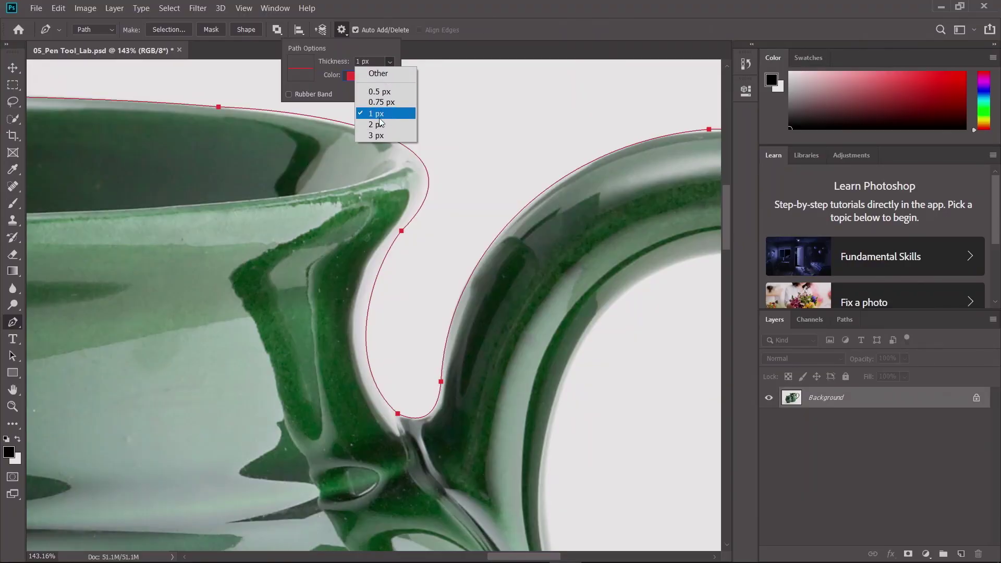
Step: Try a 3 px display thickness for the path and settle on 0.5 px
click(382, 135)
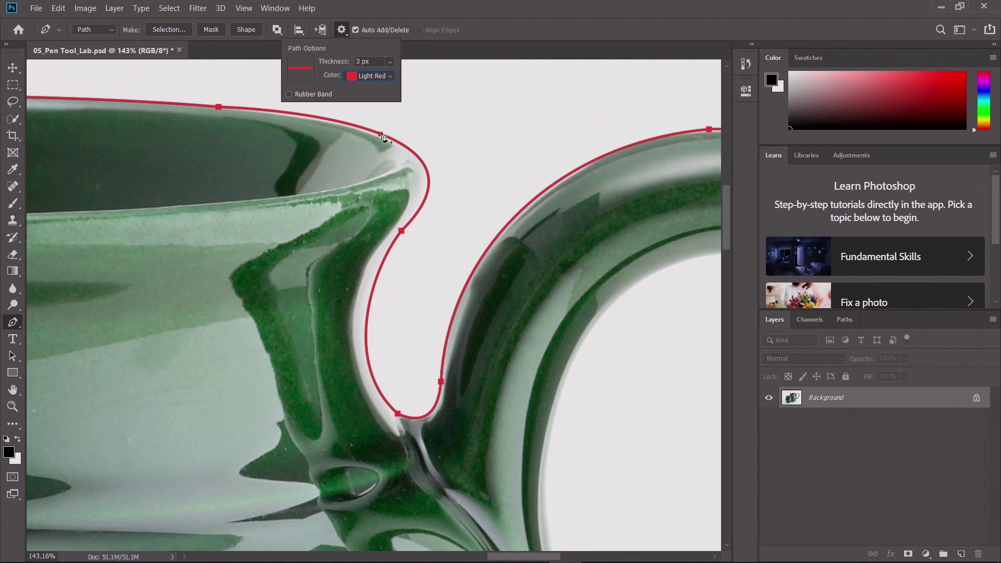
click(388, 78)
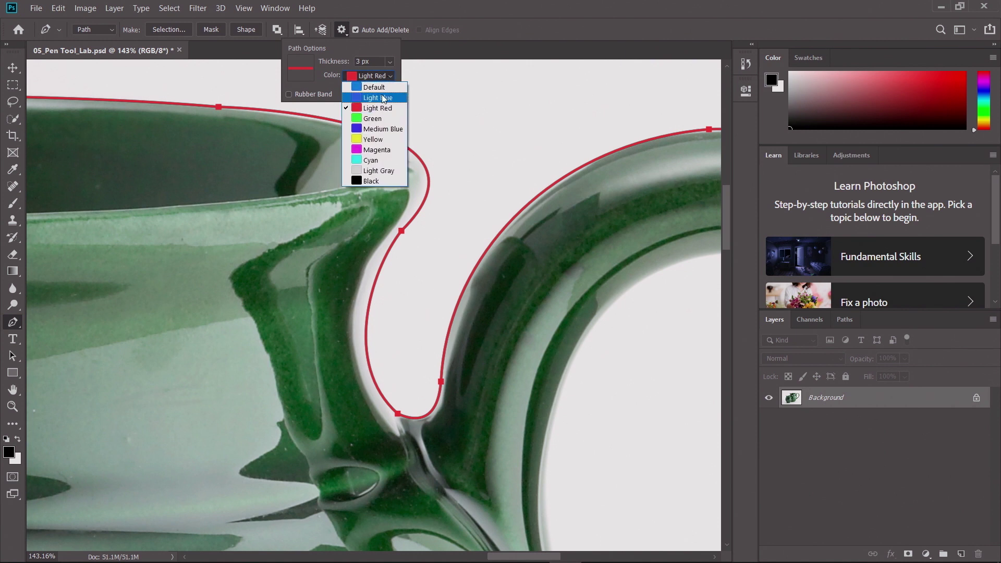
click(388, 62)
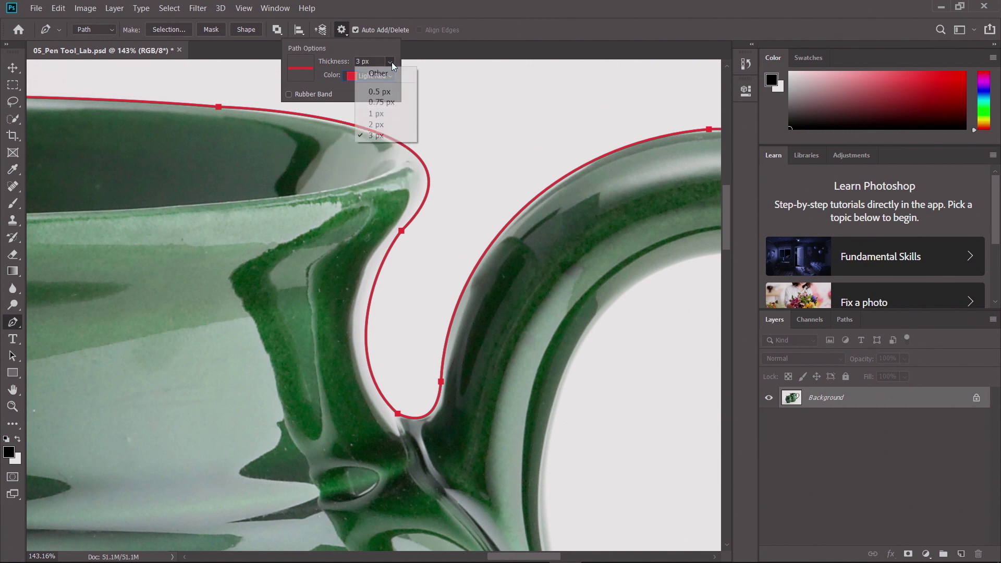
click(379, 92)
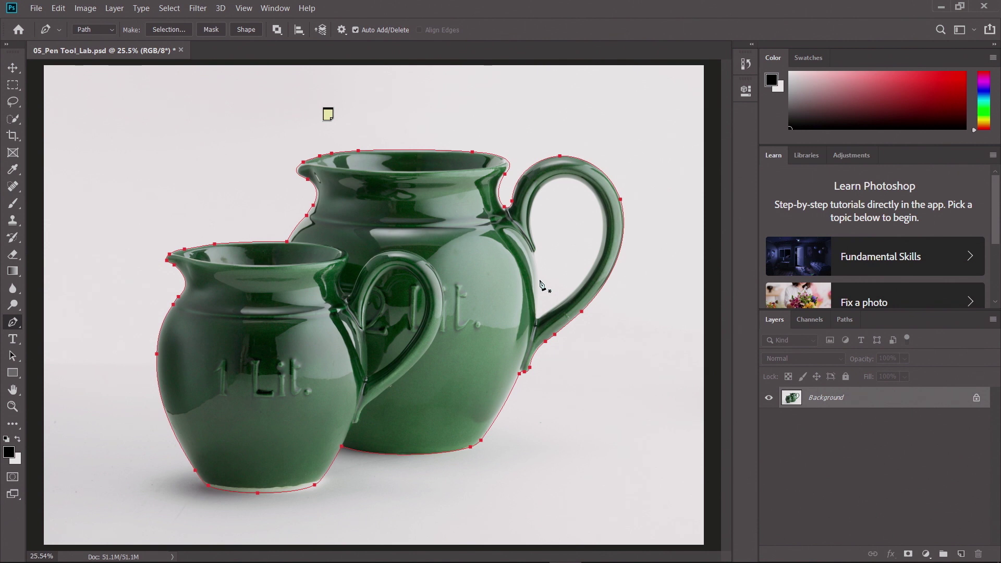
Step: Set the thumbnails in the Paths panel options to the largest size
click(844, 319)
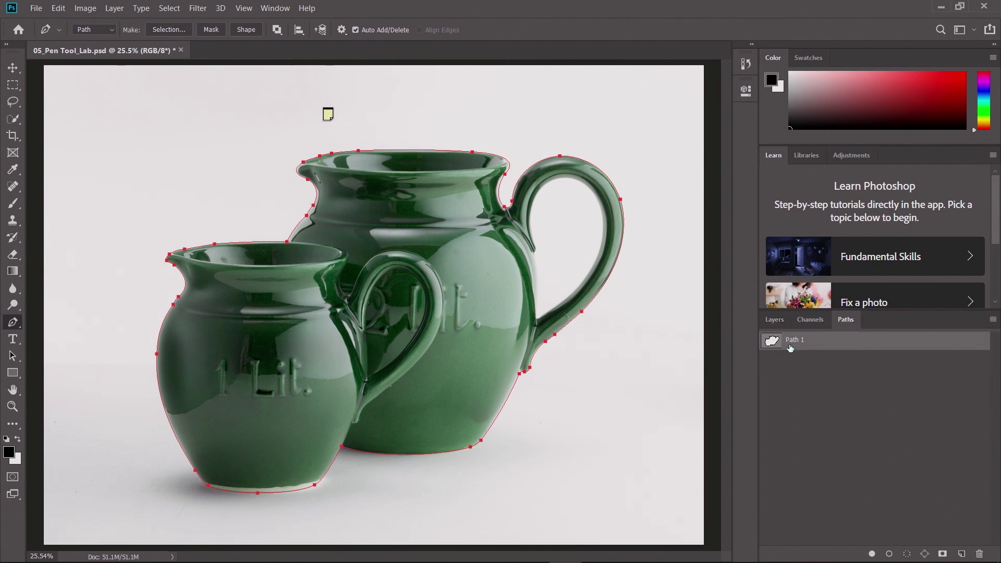
click(991, 320)
click(952, 478)
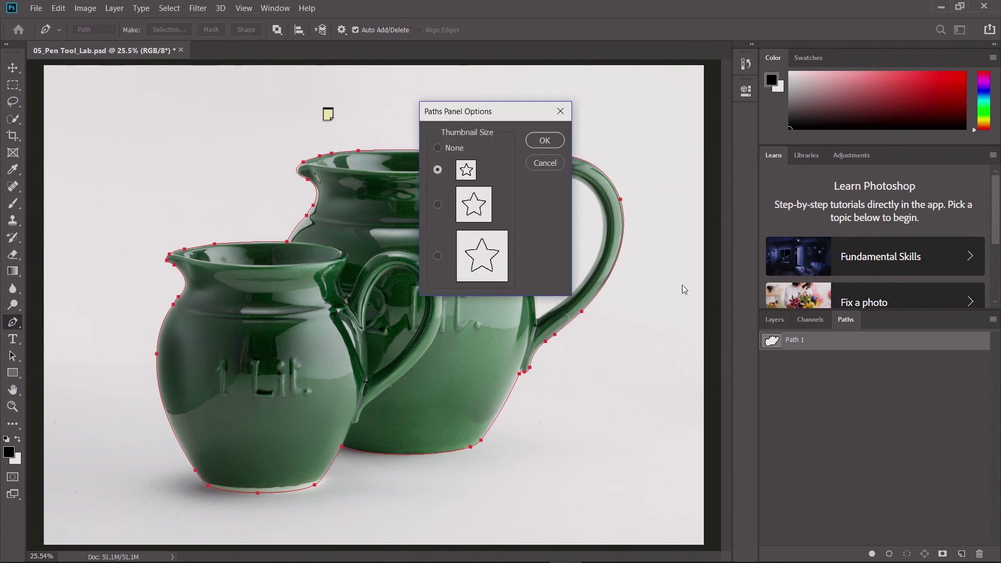
click(438, 257)
click(544, 140)
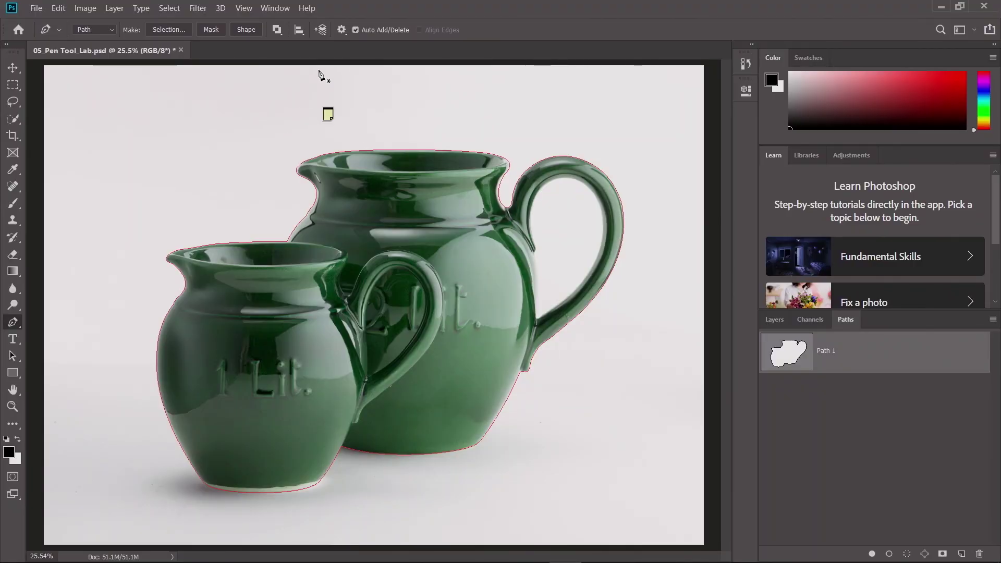
Step: Switch the path operation to Subtract Front Shape and start tracing the large jug's handle opening with curved anchors along its inner edge beside the neck
click(281, 35)
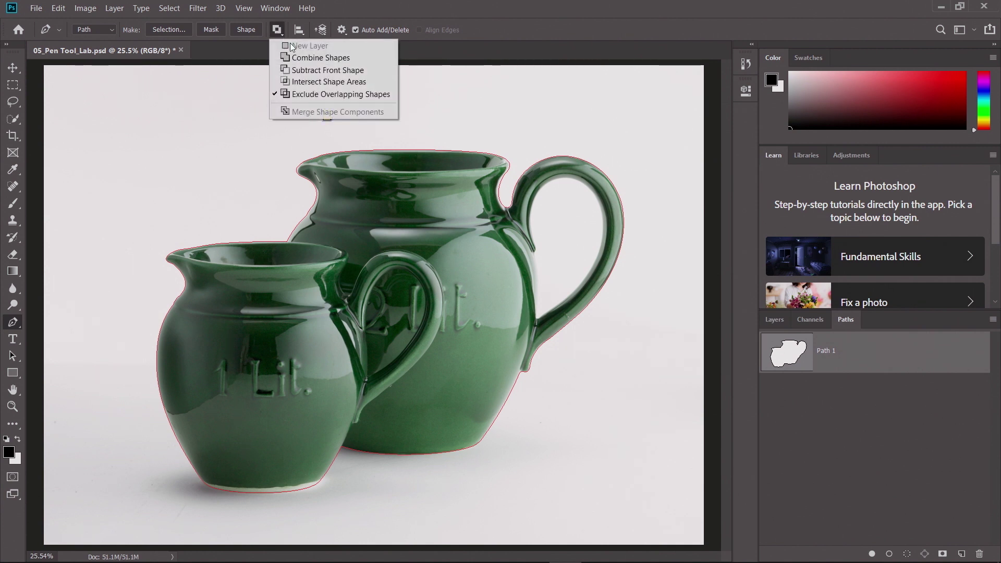
click(309, 71)
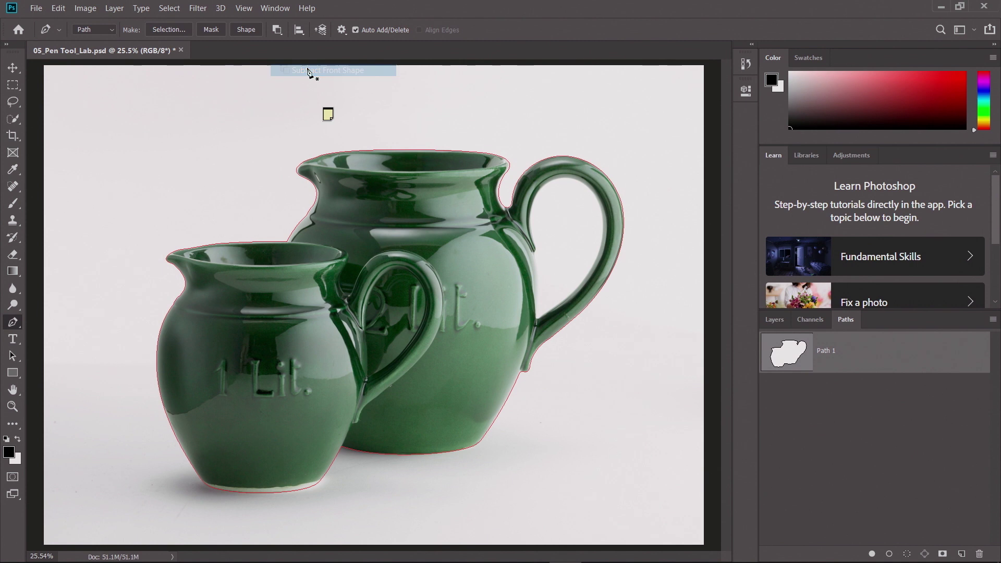
drag(629, 142, 553, 221)
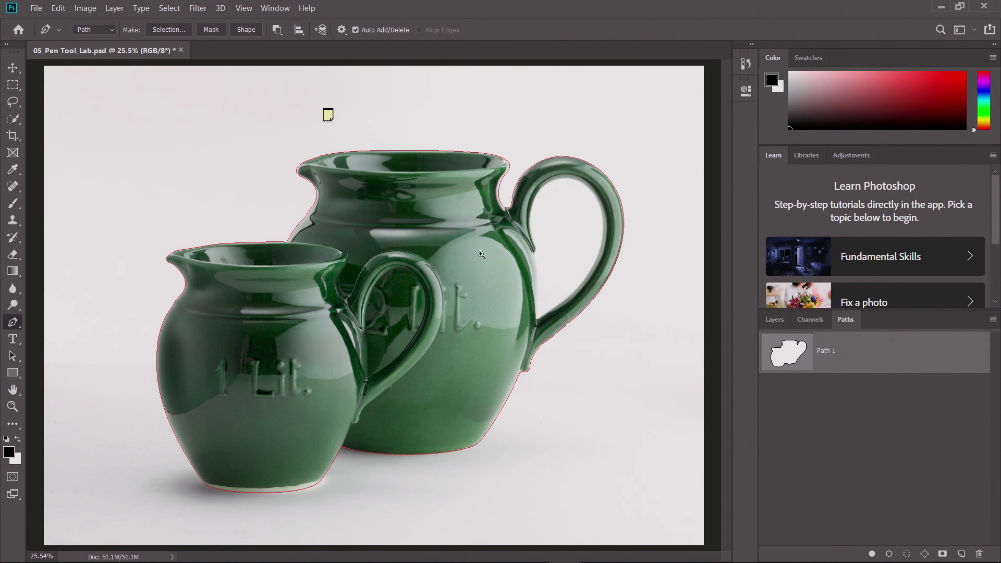
drag(282, 370, 268, 321)
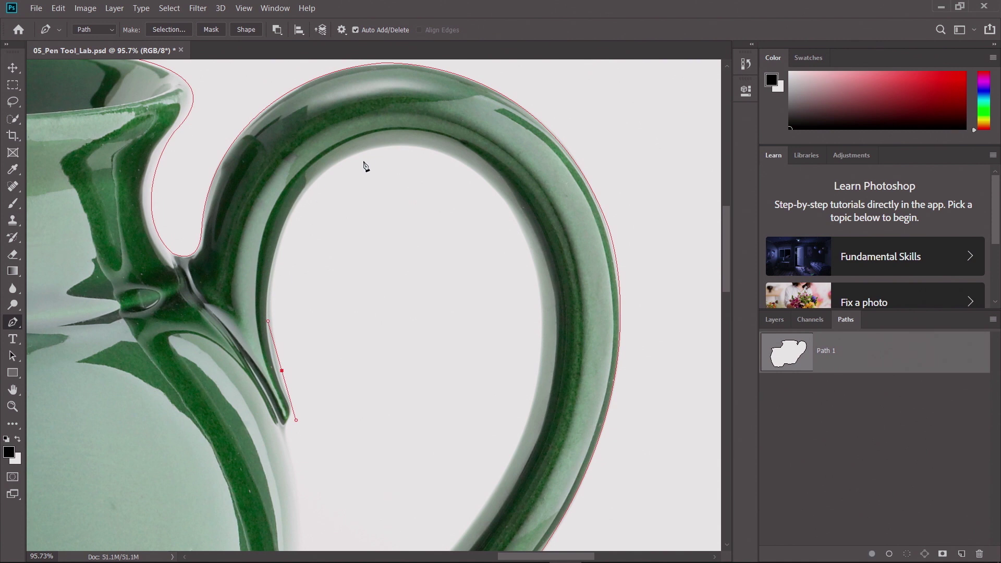
drag(332, 168, 378, 137)
drag(286, 200, 260, 232)
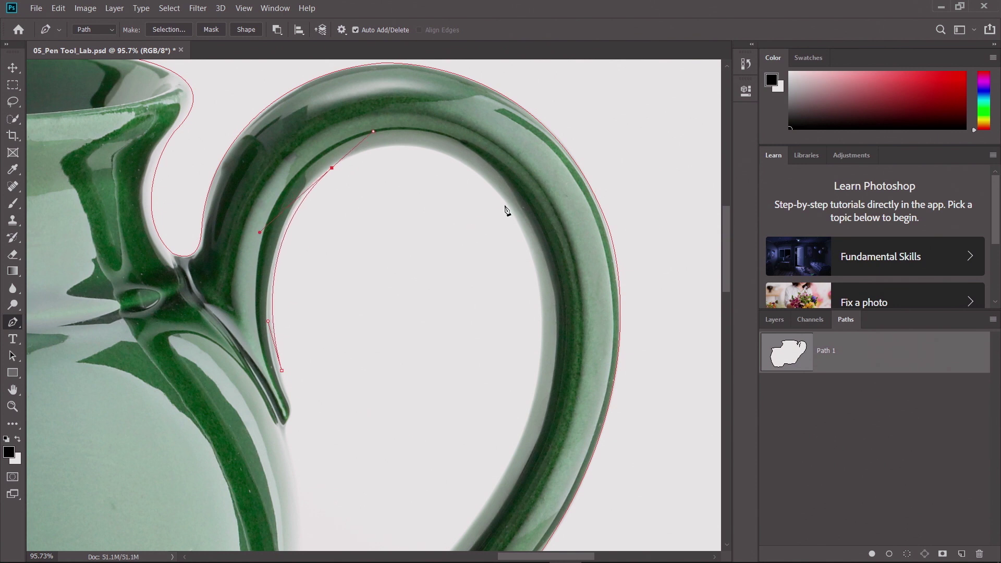
Step: Continue the inner path over the top of the handle opening and adjust the direction handles so the arc follows the edge
drag(510, 206, 528, 238)
click(510, 207)
drag(492, 176, 454, 134)
drag(373, 133, 379, 136)
Step: Extend the path down the handle's inner edge to its lower joint, refine the direction handles, and round the corner where handle meets body
scroll(428, 156, down, 8)
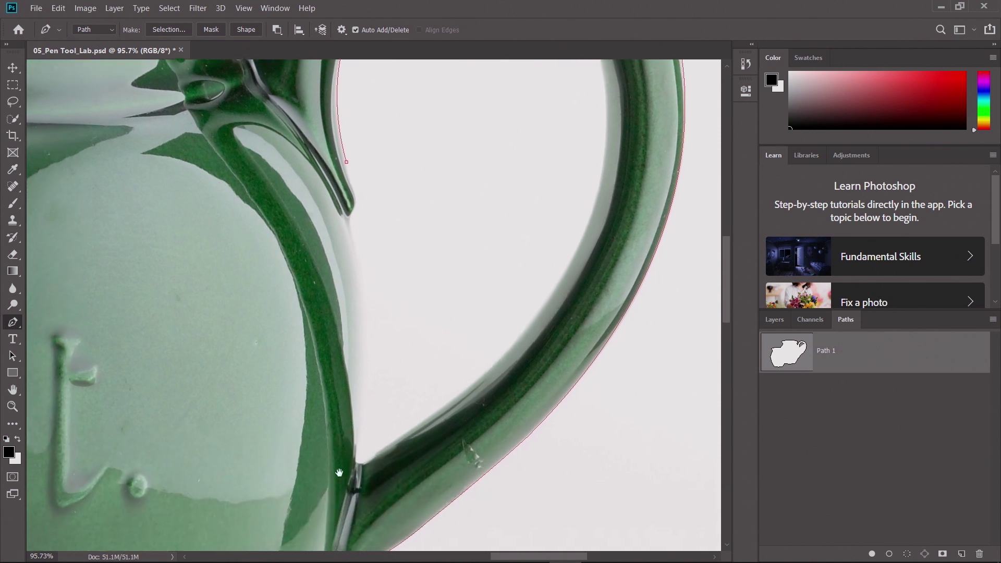
drag(339, 472, 345, 455)
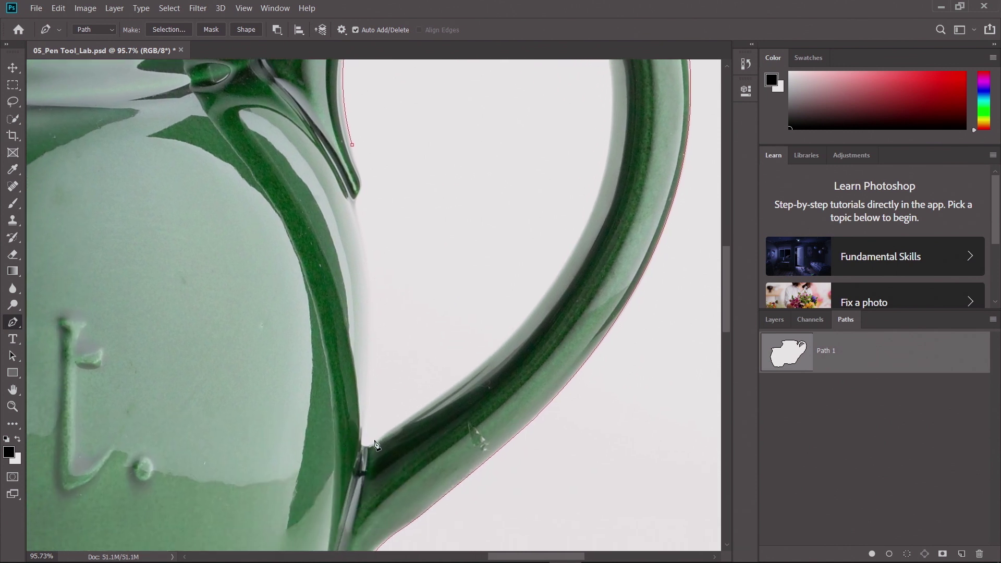
mouse_move(376, 441)
mouse_down()
mouse_move(370, 446)
mouse_move(474, 437)
mouse_move(670, 250)
mouse_move(713, 235)
mouse_move(709, 227)
mouse_move(672, 340)
mouse_up()
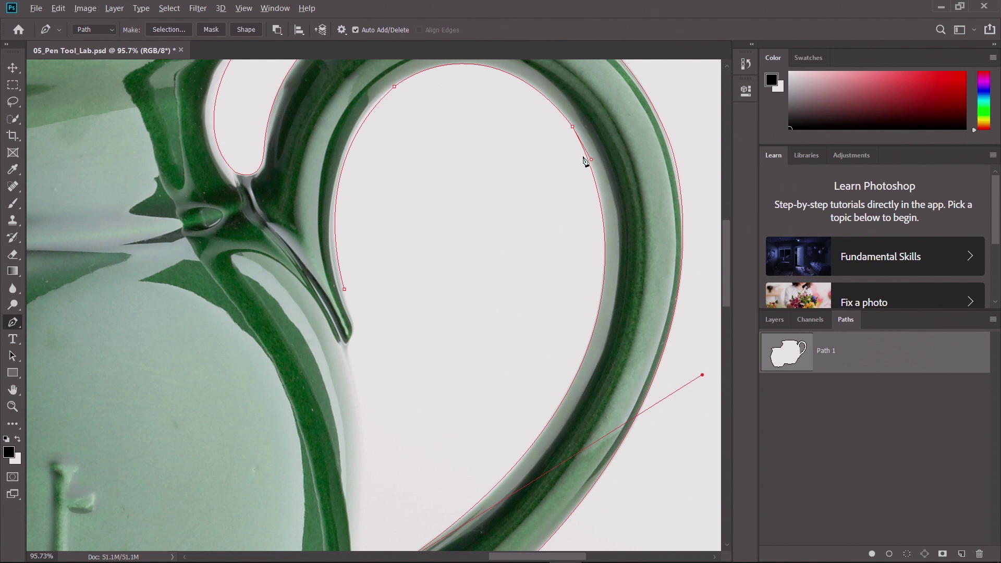
drag(591, 161, 595, 167)
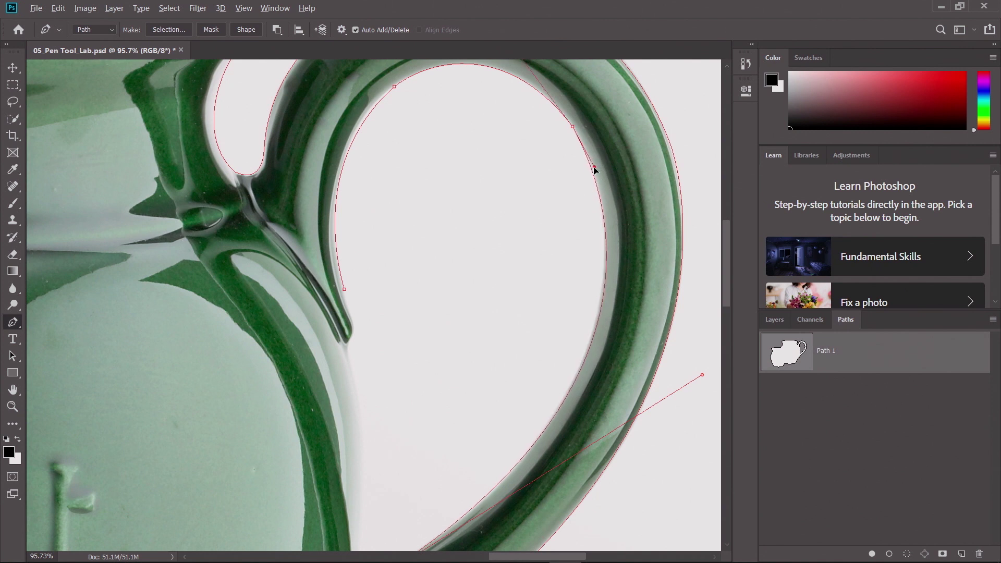
drag(702, 375, 699, 374)
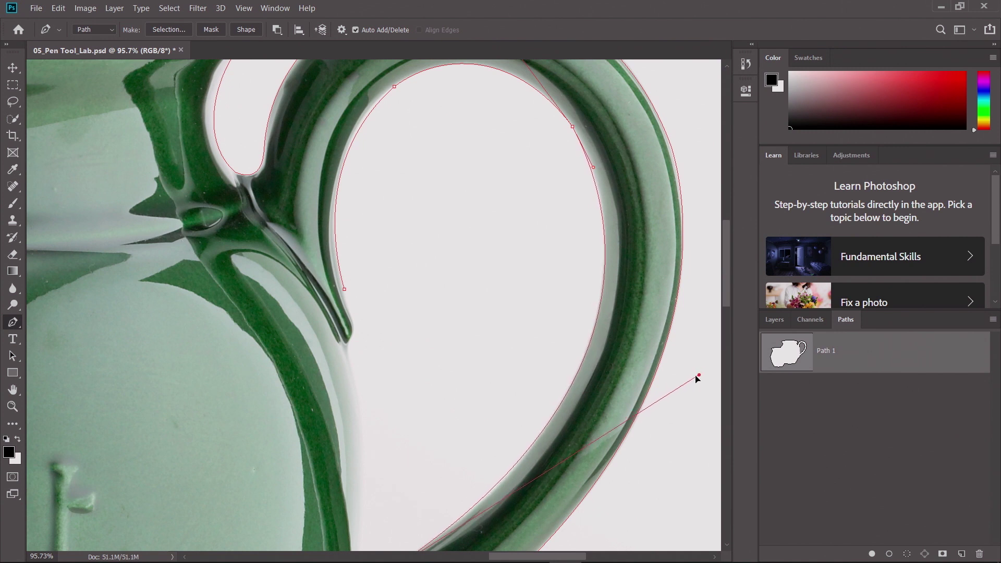
drag(460, 333, 531, 223)
mouse_move(433, 439)
mouse_down()
mouse_move(465, 478)
mouse_move(433, 460)
mouse_move(440, 438)
mouse_up()
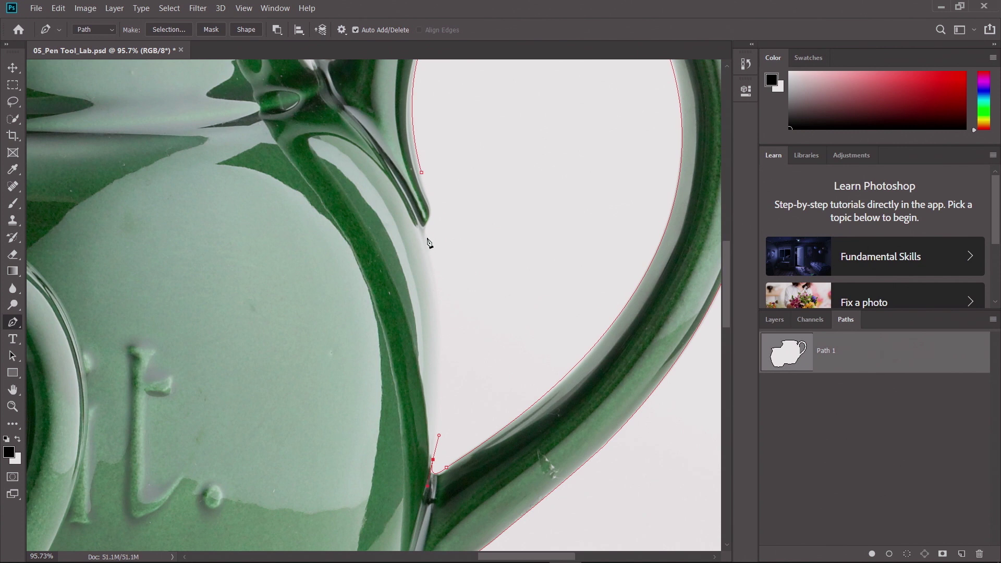
drag(514, 179, 365, 312)
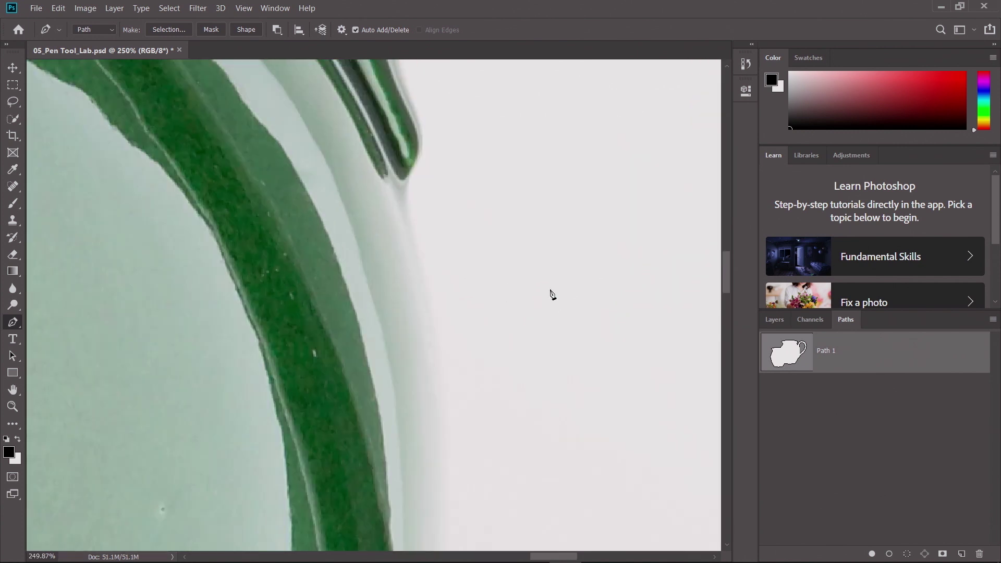
drag(542, 300, 509, 252)
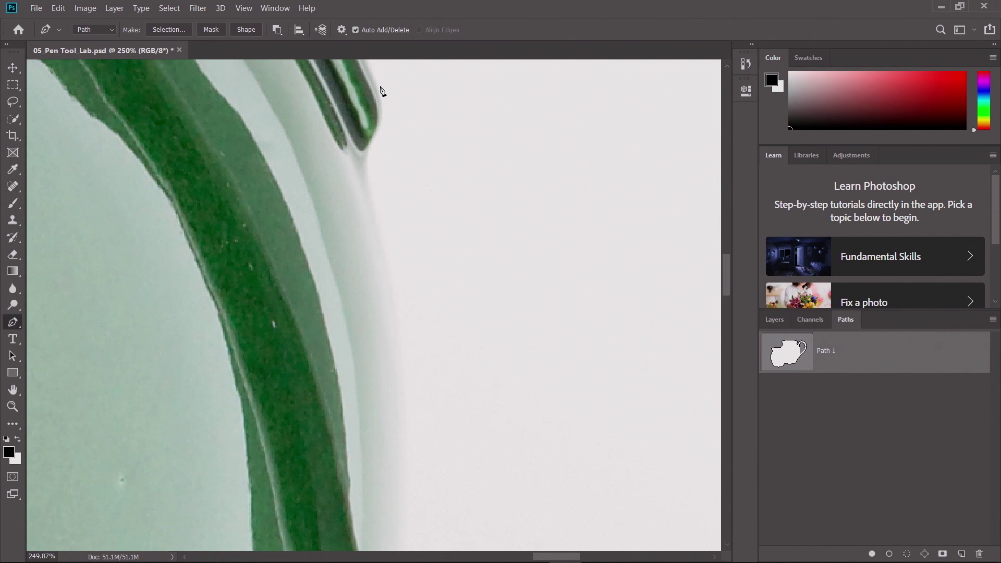
drag(401, 183, 415, 210)
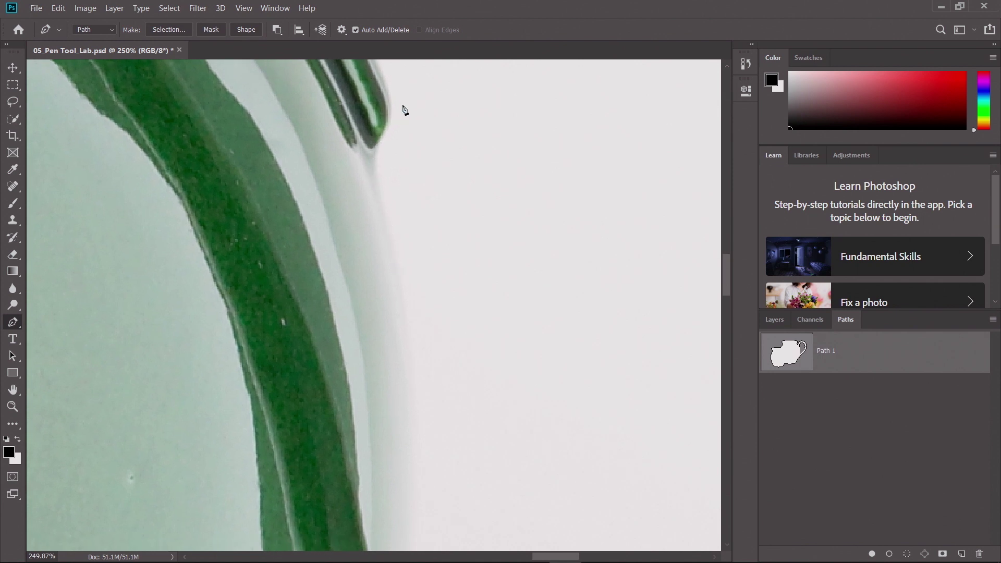
click(775, 320)
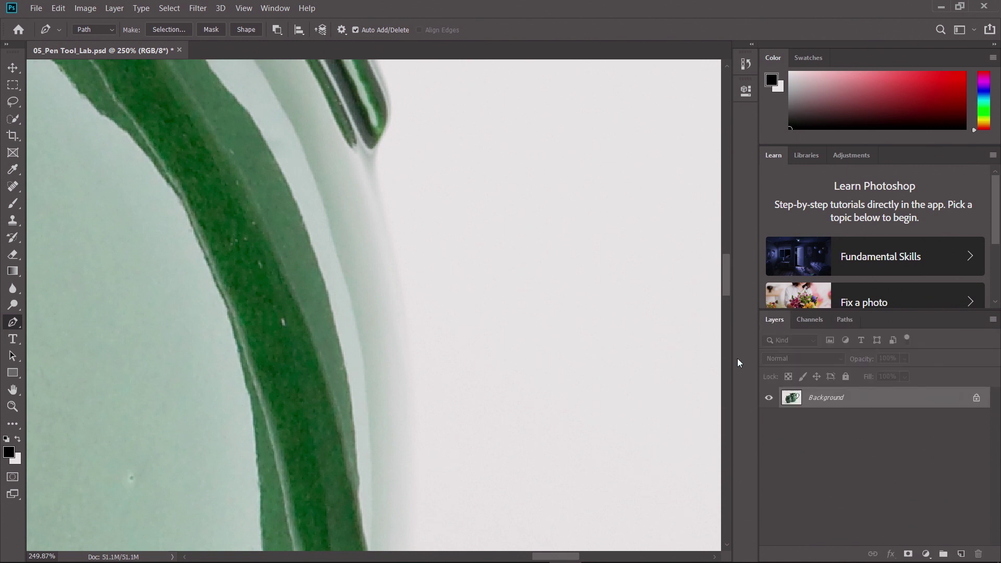
click(925, 554)
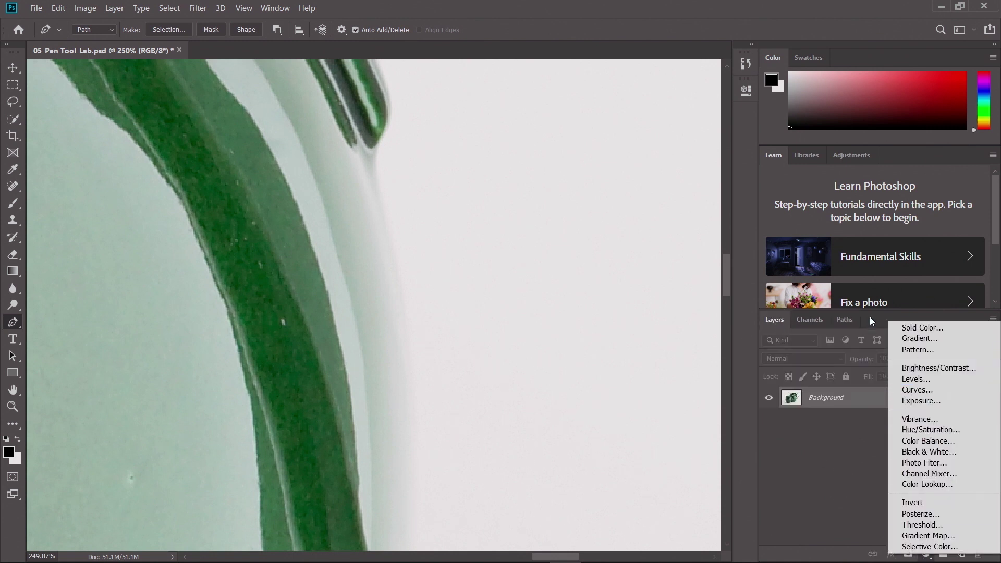
click(917, 400)
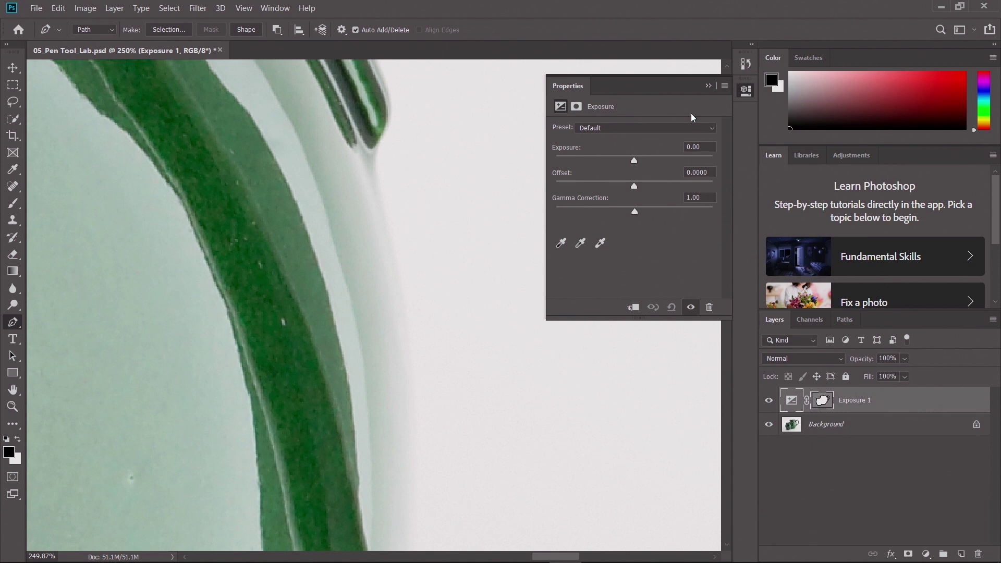
click(708, 85)
drag(896, 402, 974, 553)
click(844, 319)
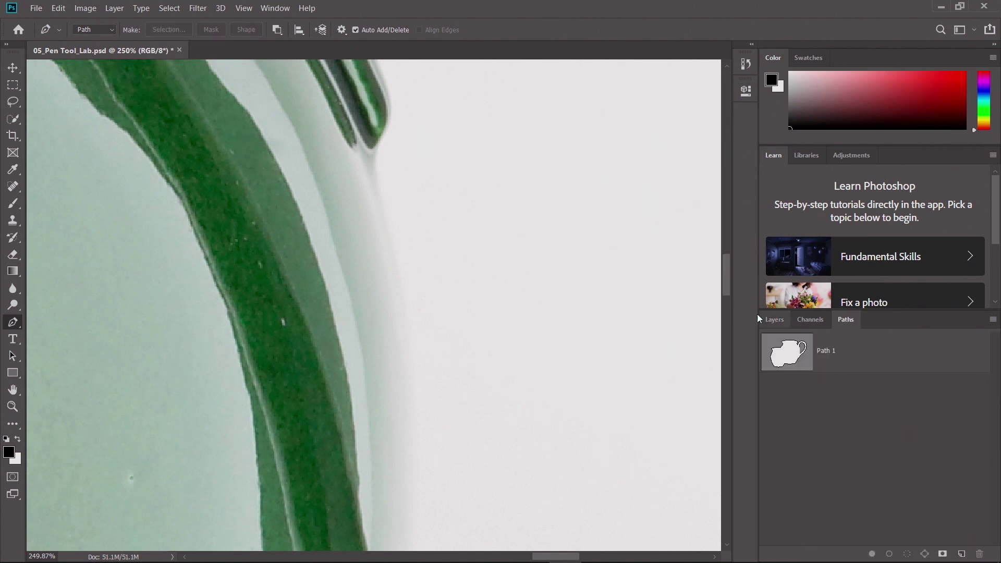
Step: Add a Curves adjustment layer and pull the RGB curve down strongly to darken the jug against the background
click(777, 320)
click(925, 554)
click(935, 391)
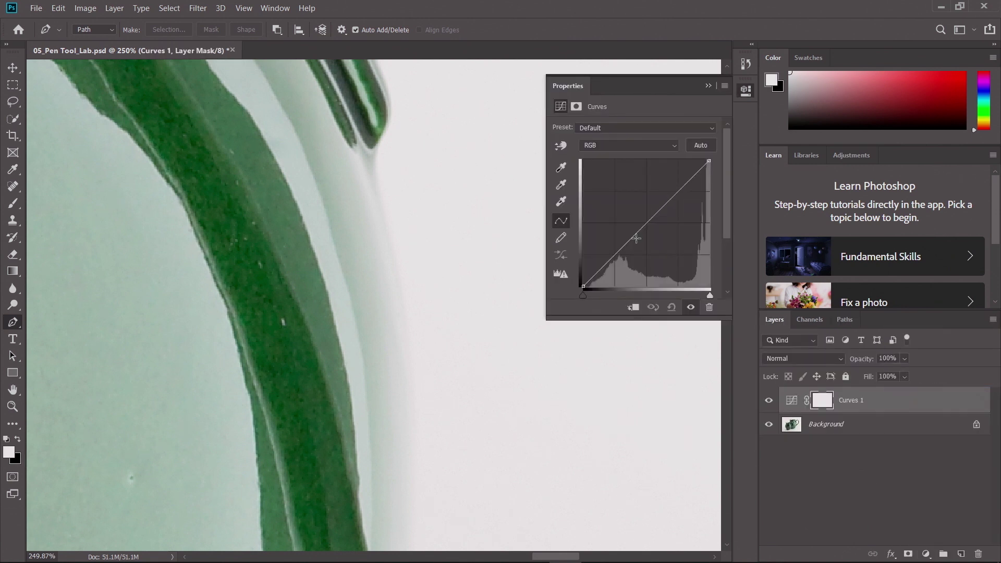
drag(652, 214, 673, 270)
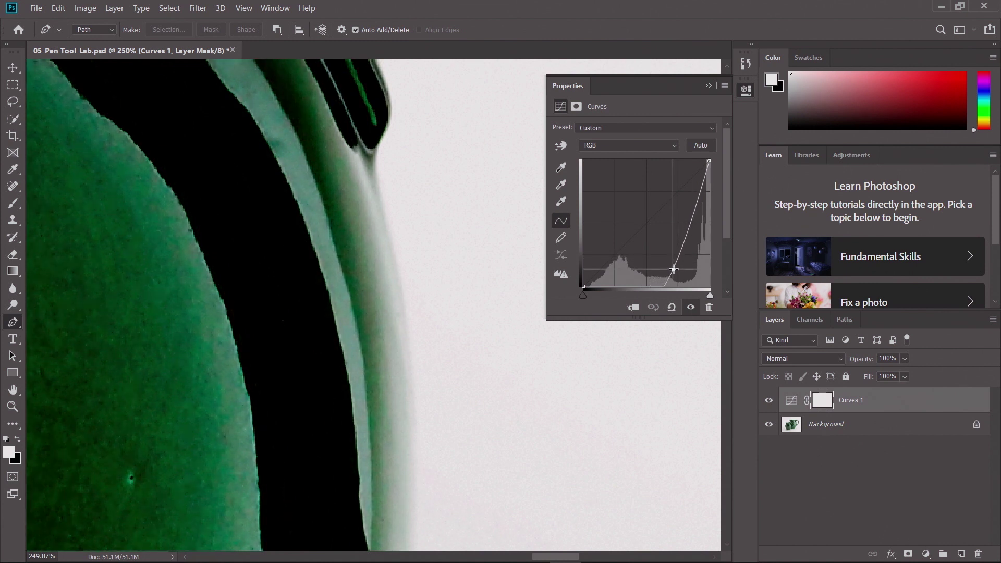
click(707, 86)
Step: Reselect Path 1 and pick up its open end at the handle's lower joint
drag(509, 420, 533, 139)
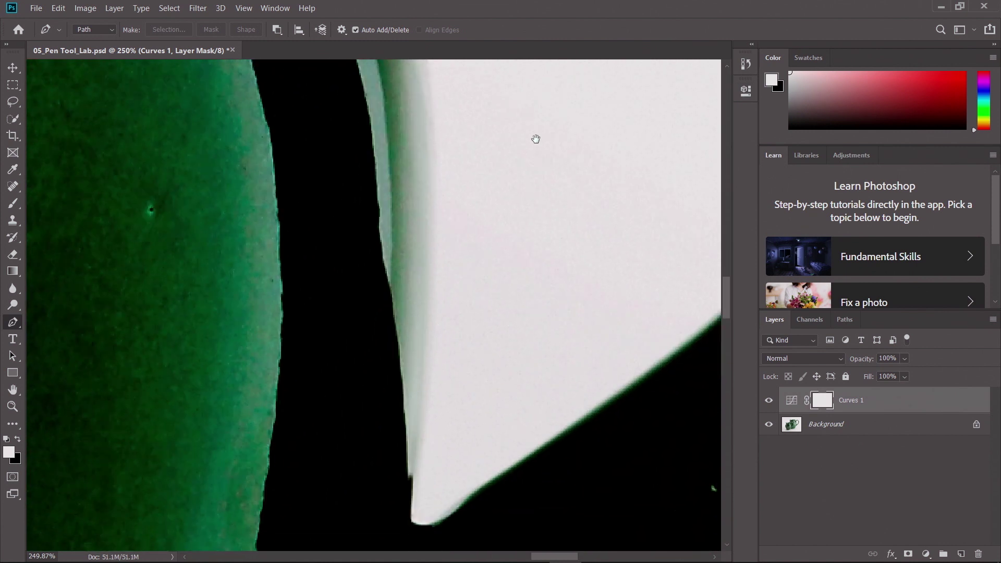
click(842, 320)
click(778, 362)
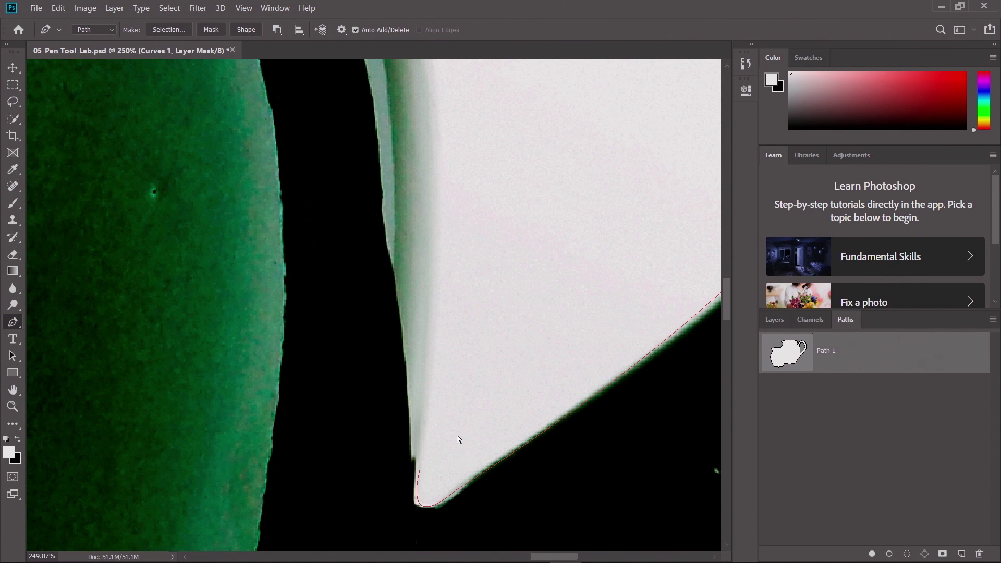
drag(445, 442, 403, 484)
Step: Add an anchor on the jug body just below the handle's upper joint and pull its direction handle so the segment follows the body edge
drag(473, 317, 485, 382)
key(ctrl+minus)
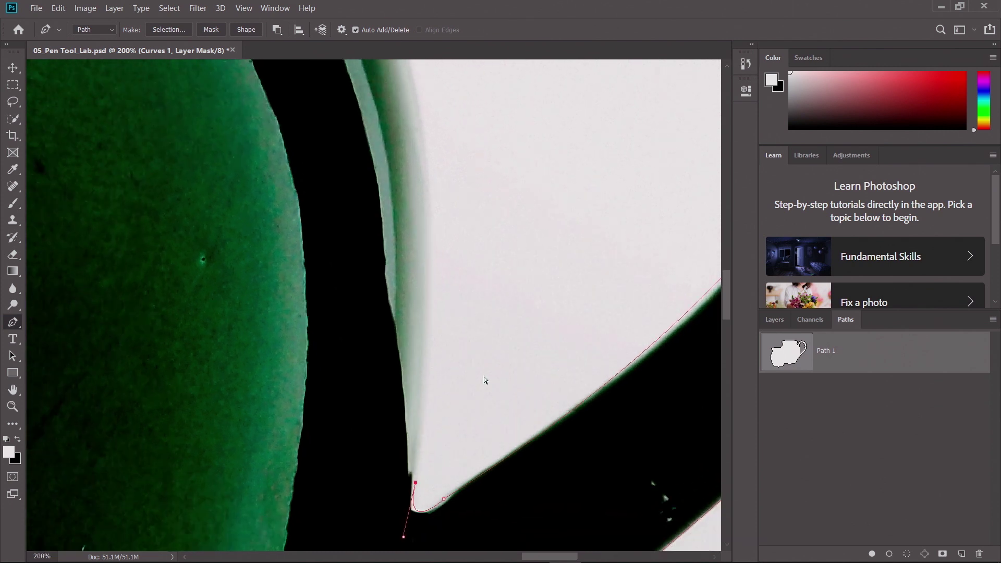
drag(472, 252, 480, 350)
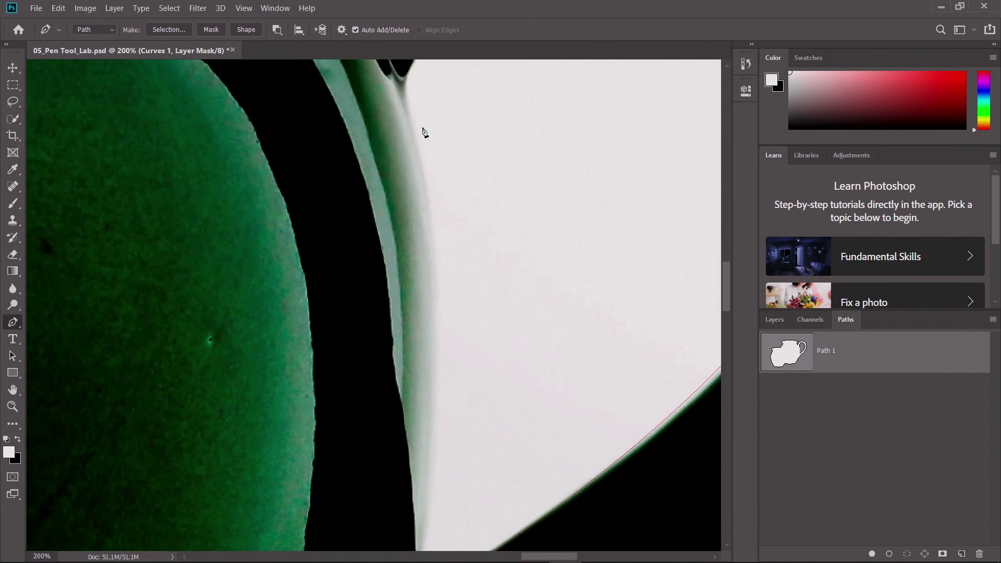
scroll(432, 156, up, 4)
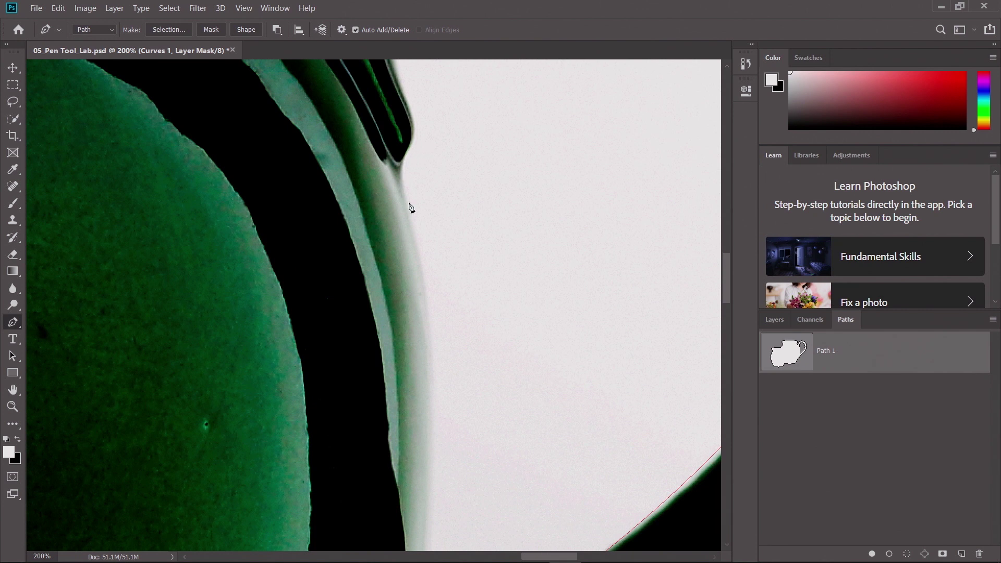
drag(408, 203, 399, 174)
drag(464, 296, 450, 191)
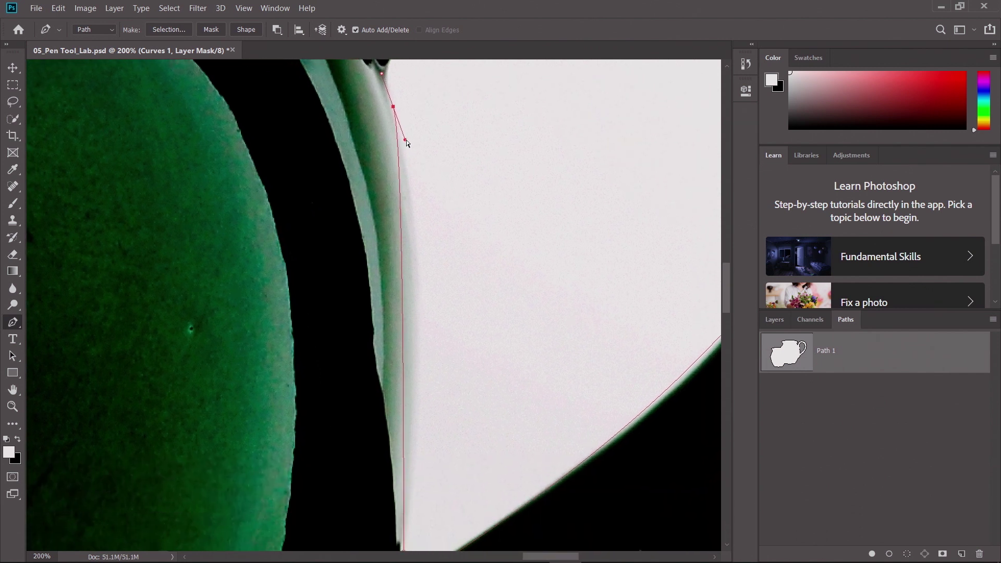
drag(406, 141, 448, 249)
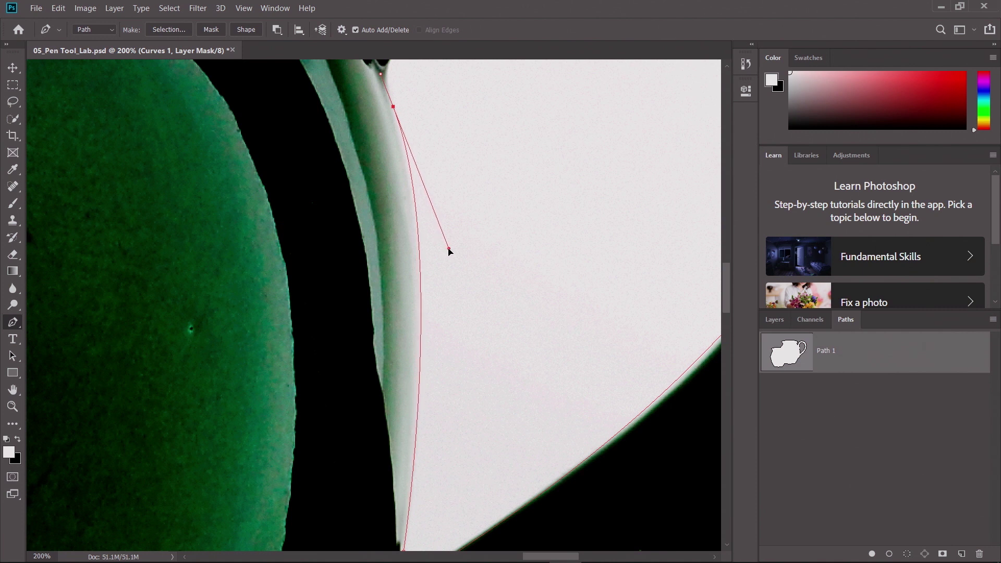
Step: Place an anchor on the handle's inner edge just above the pointed tip and shape the direction handles so the curve wraps around the tip
drag(462, 332, 504, 386)
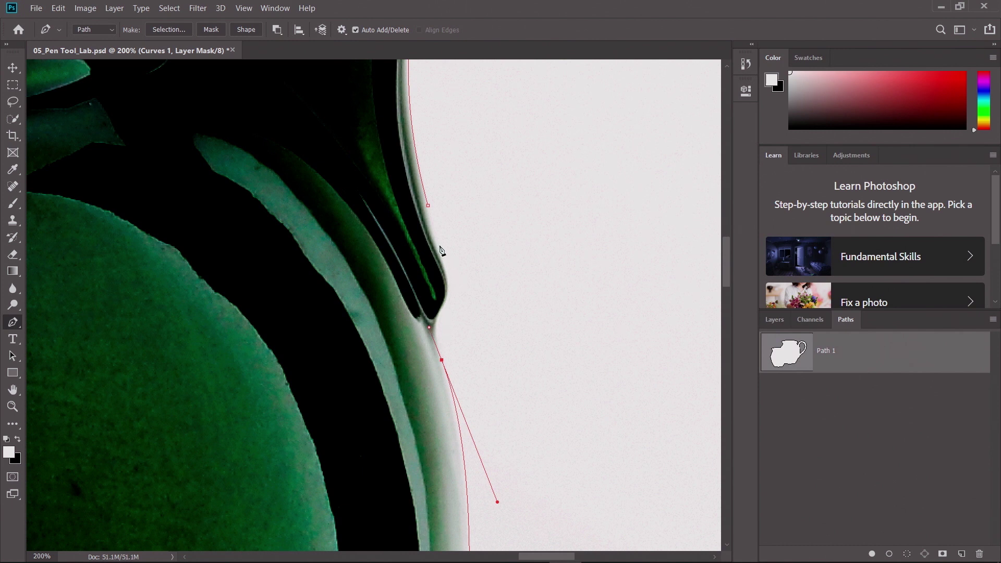
drag(438, 247, 427, 217)
drag(450, 277, 420, 289)
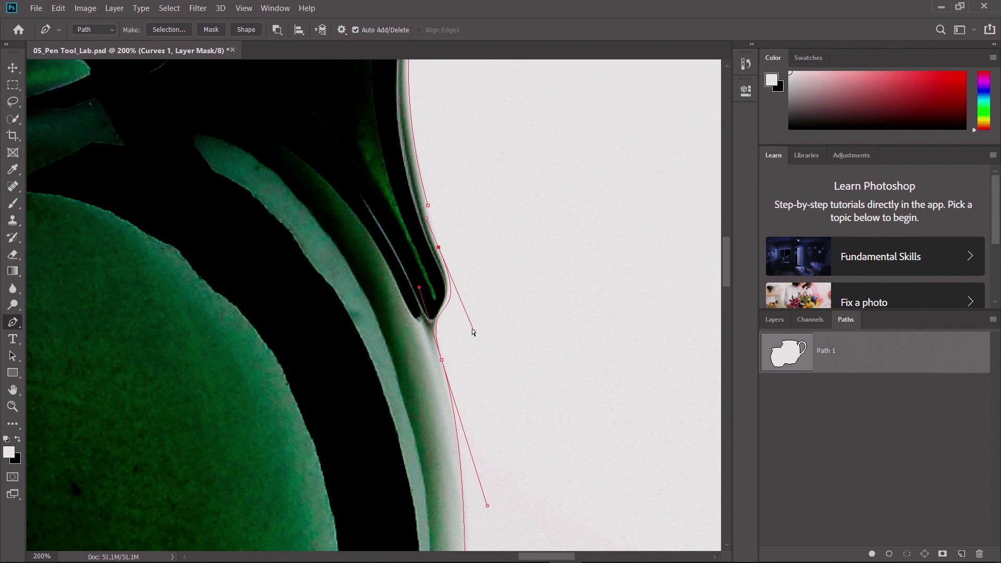
drag(473, 331, 470, 328)
Step: Close the inner path at its starting anchor and shift that anchor slightly up along the handle's edge
drag(471, 257, 500, 308)
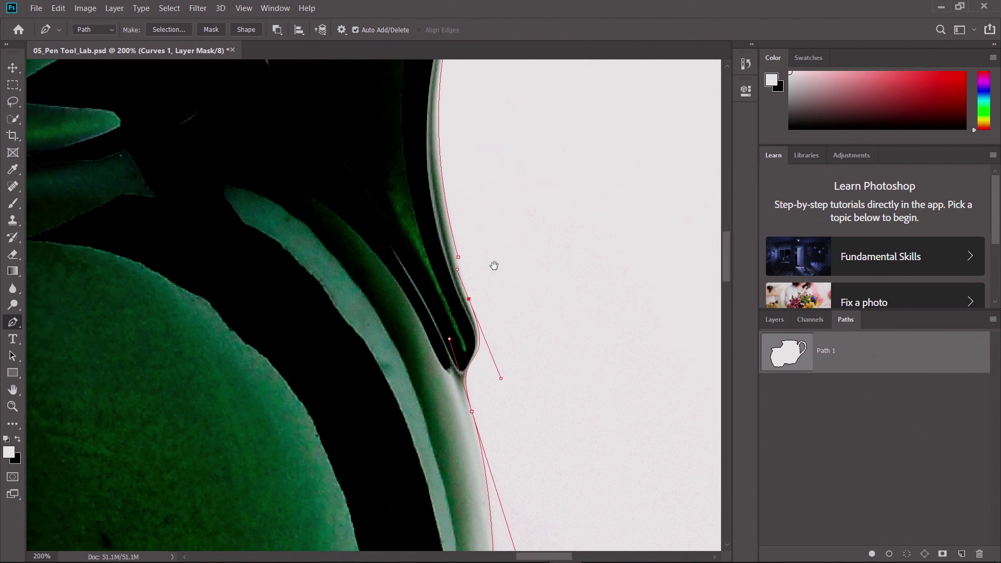
click(457, 256)
click(460, 238)
drag(460, 238, 453, 240)
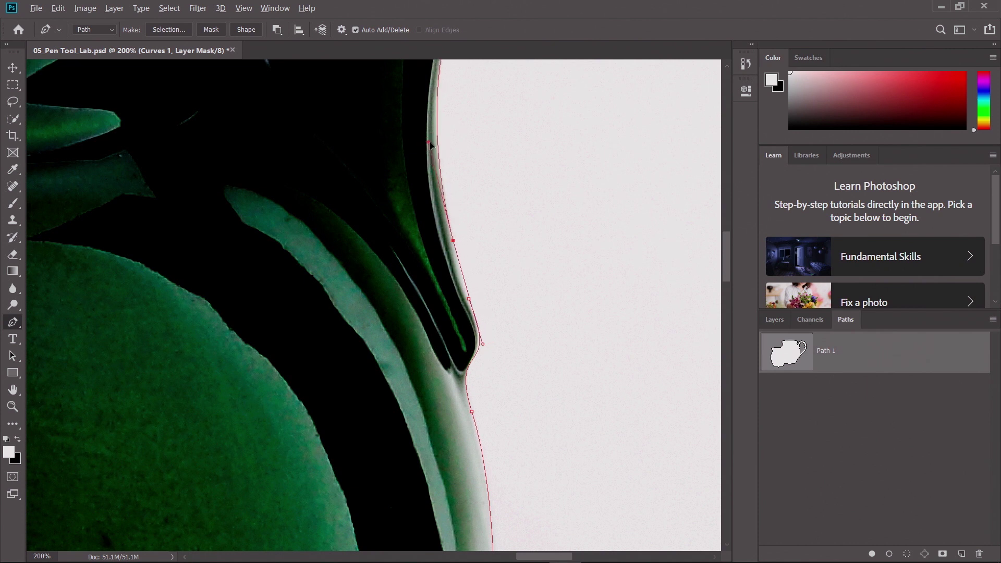
Step: Adjust the direction handles between the closing anchor and the tip anchor so the joined segment hugs the handle's edge
click(482, 344)
ctrl+click(468, 299)
alt+click(454, 242)
drag(453, 241, 500, 374)
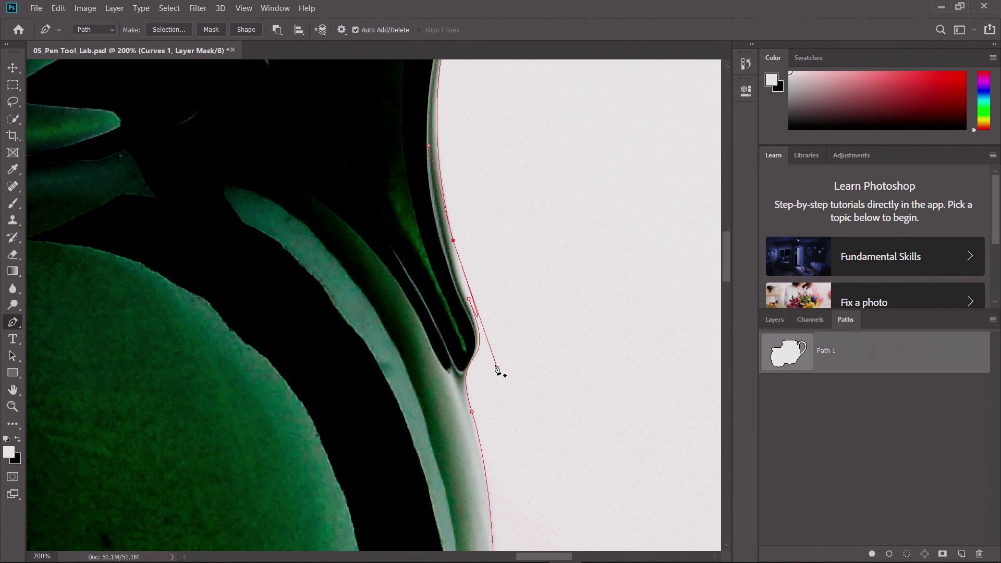